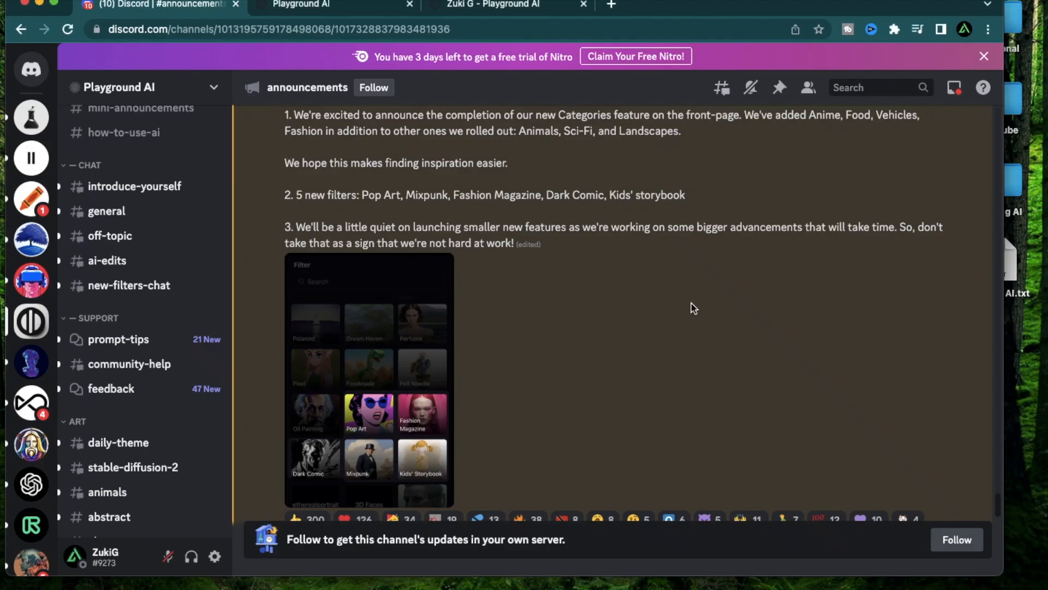
- Highlight the five new filter names in turn: Pop Art, Mixpunk, Fashion Magazine, Dark Comic, Kids' storybook
drag(361, 194, 584, 194)
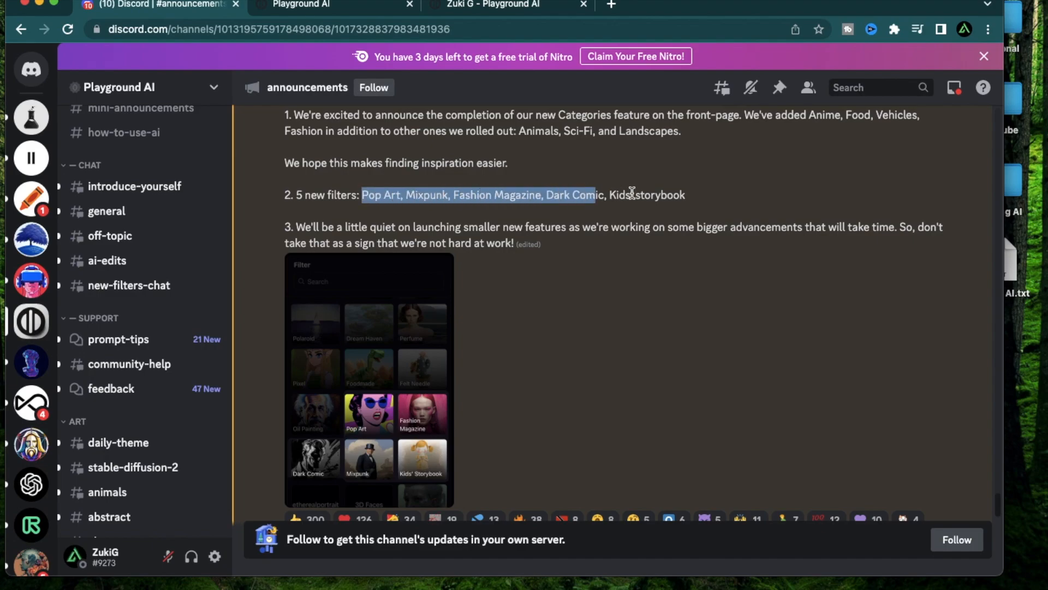
drag(584, 193, 695, 193)
click(401, 202)
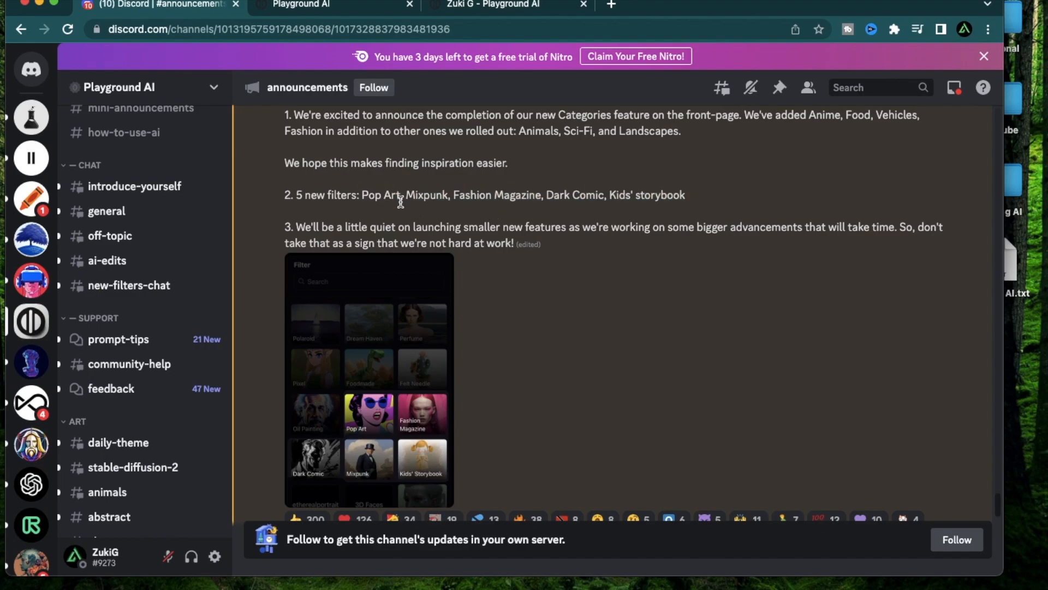
drag(362, 194, 450, 195)
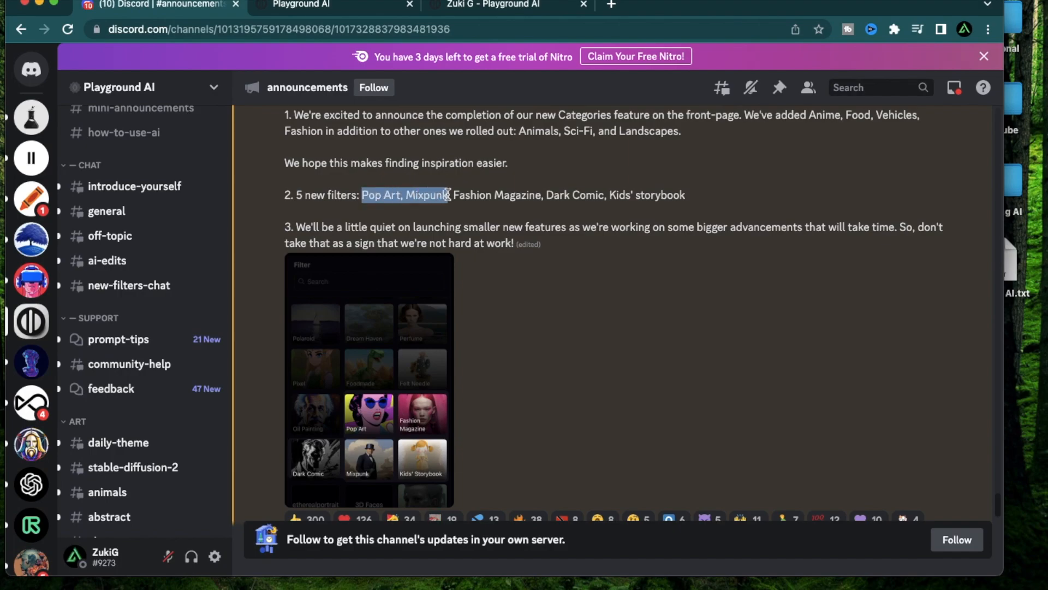
click(508, 195)
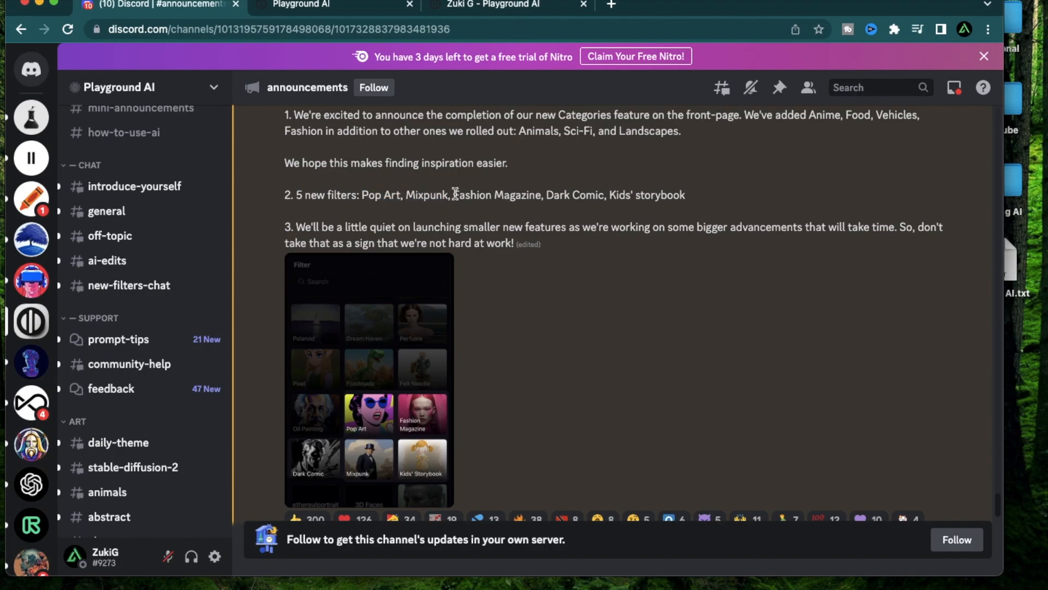
drag(453, 196, 692, 199)
click(571, 205)
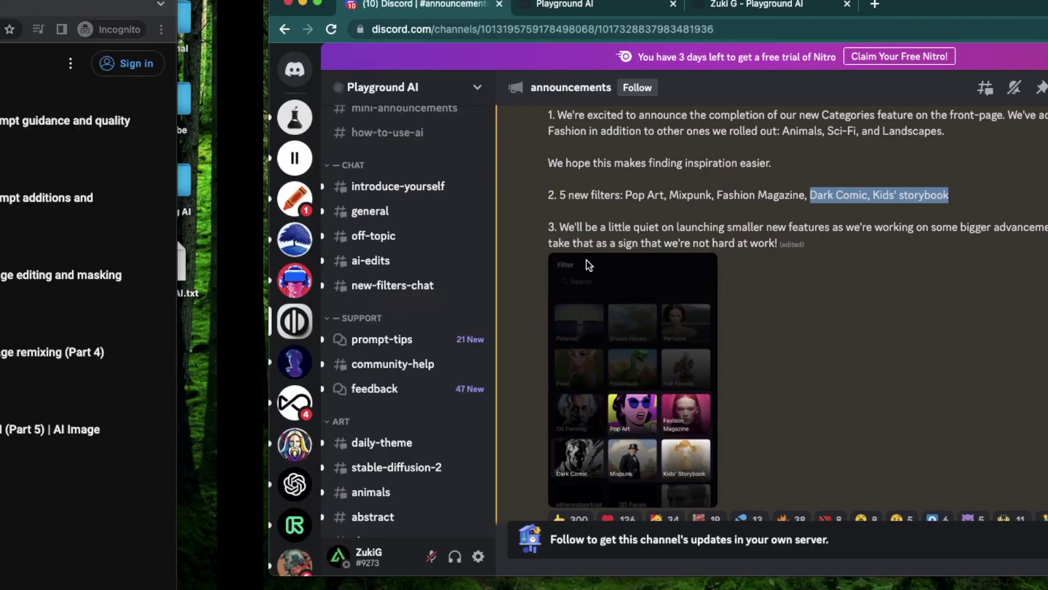
click(738, 397)
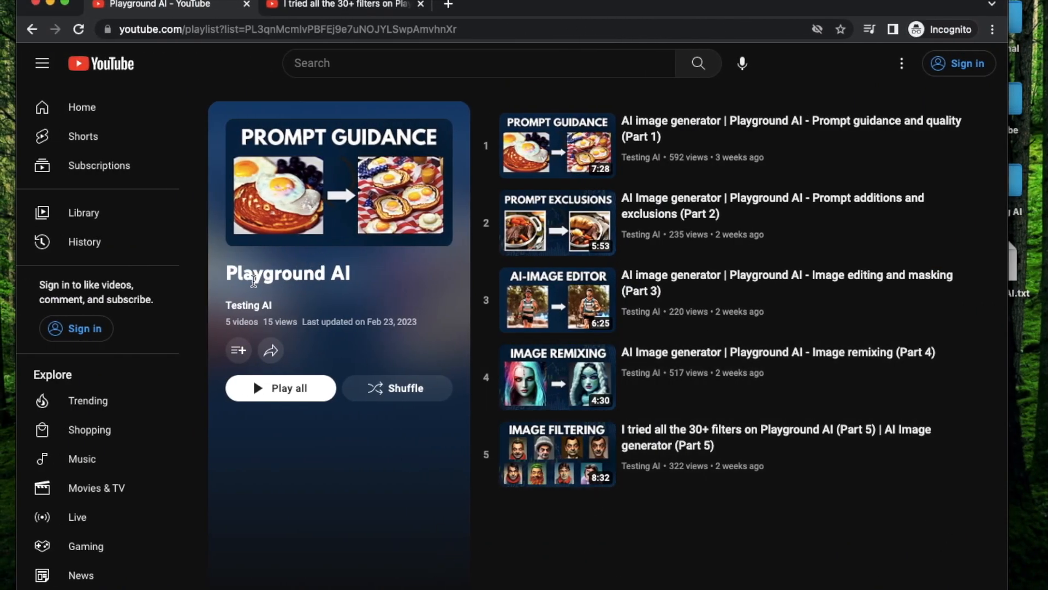
- Show the 'I tried all the 30+ filters' video description with its timestamps
click(310, 11)
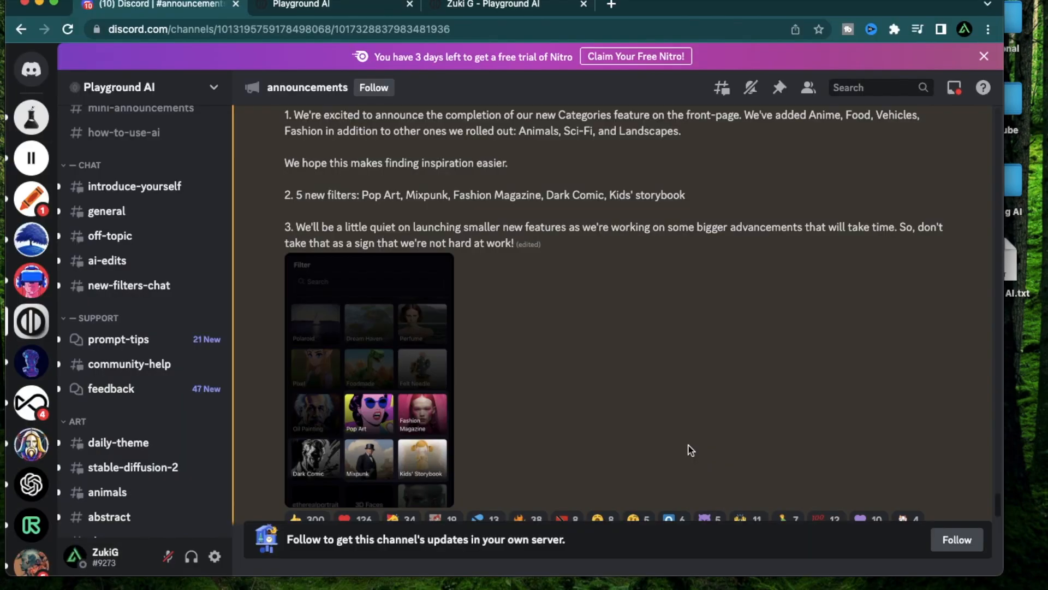
scroll(695, 296, down, 1)
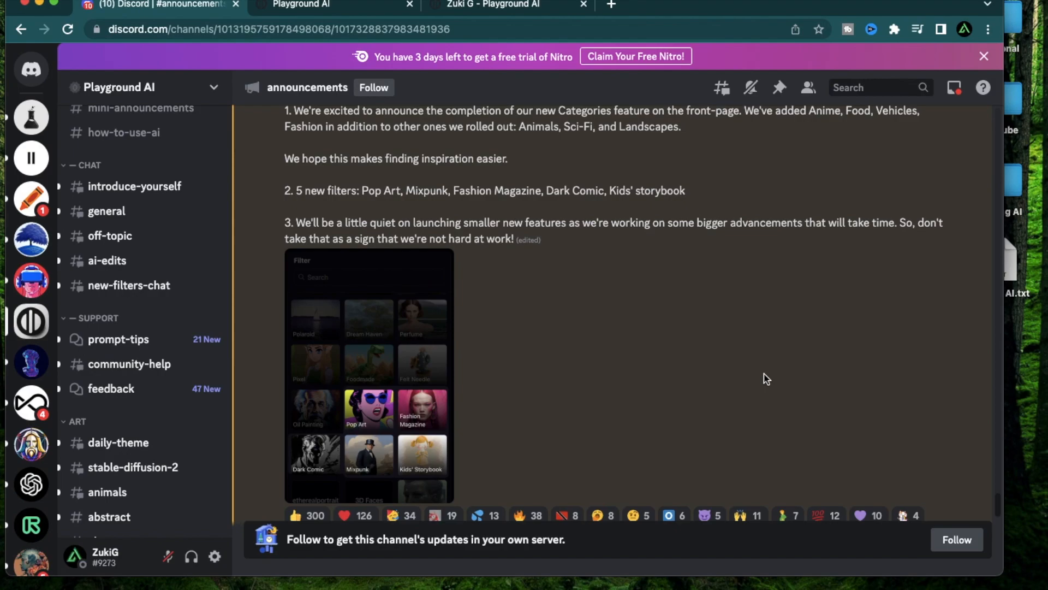
- Switch to the YouTube playlist window and back to the Discord announcement
key(super+Tab)
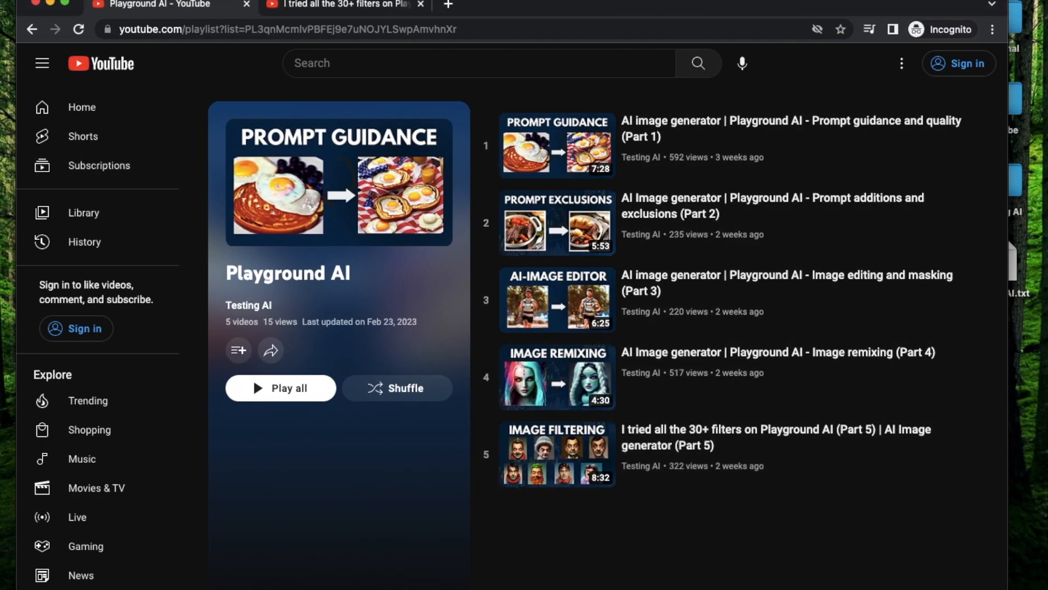
key(super+Tab)
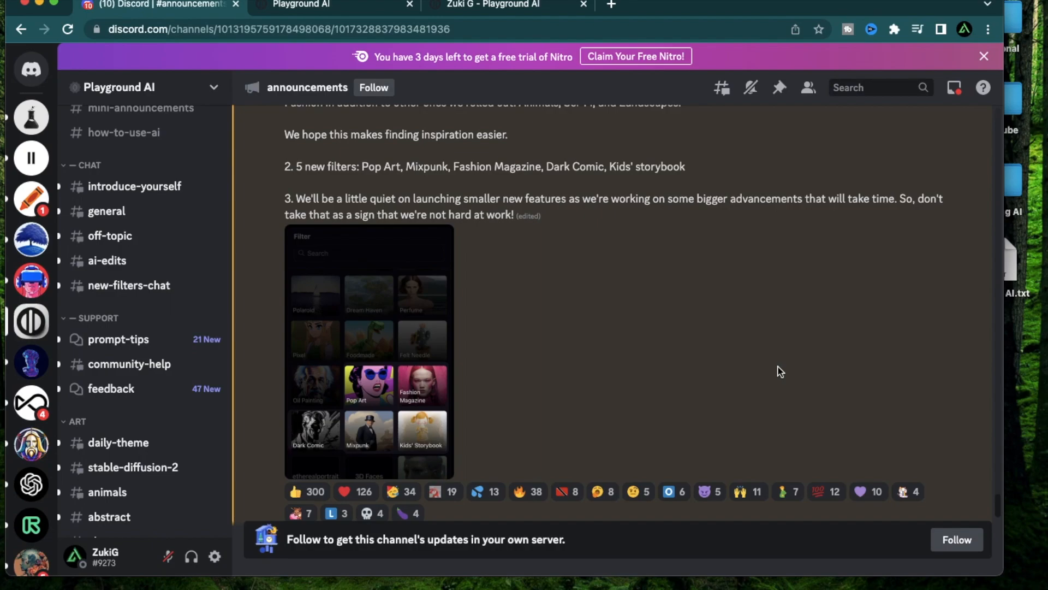
- Switch to the Playground AI create tab and go to the profile gallery
key(ctrl+Tab)
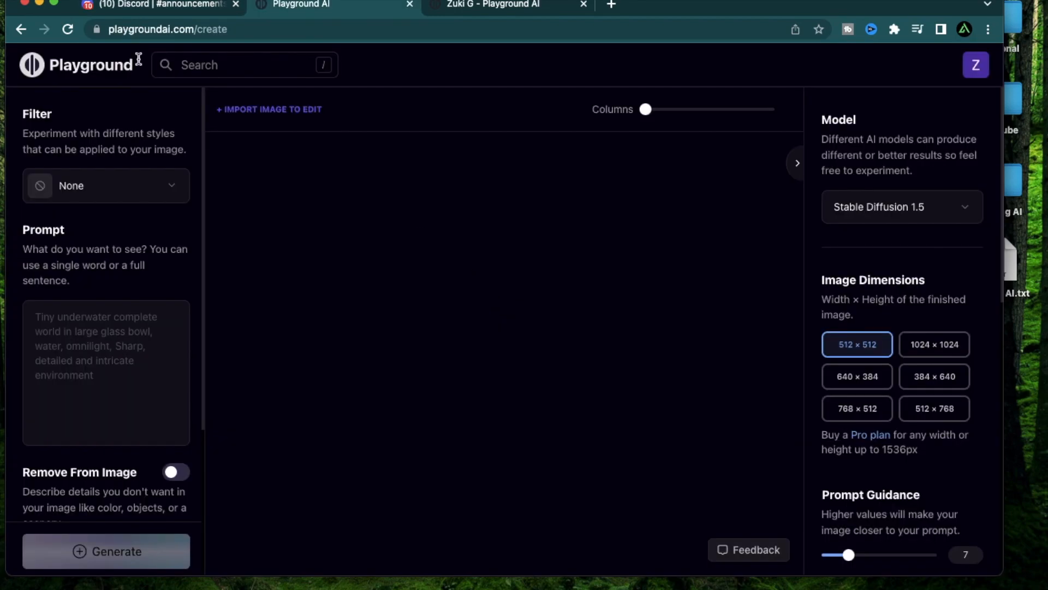
click(535, 6)
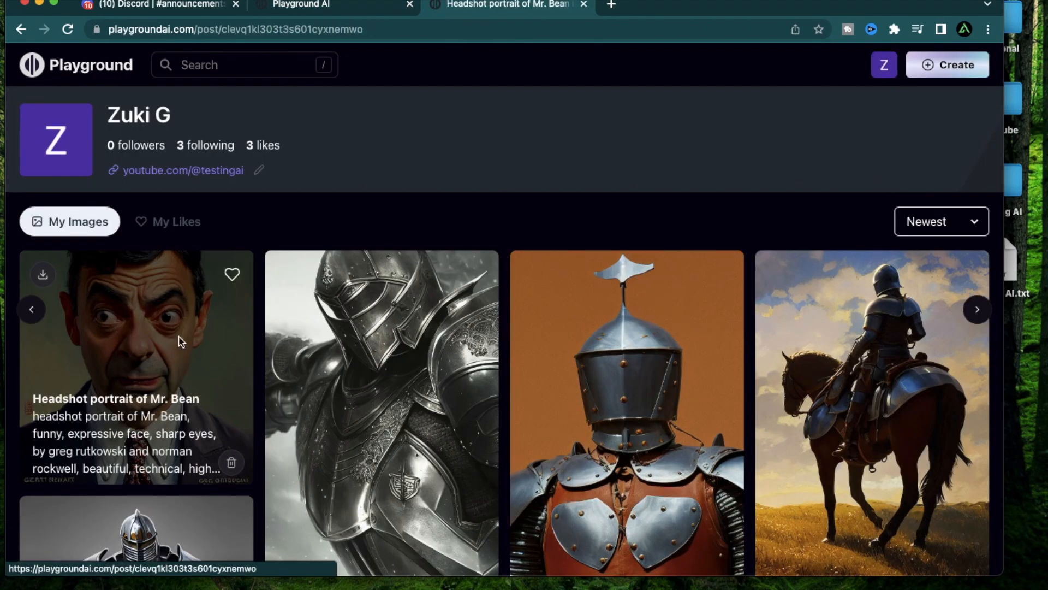
- Remix the Mr. Bean headshot portrait post into the creator
click(189, 312)
drag(558, 236, 680, 238)
click(655, 246)
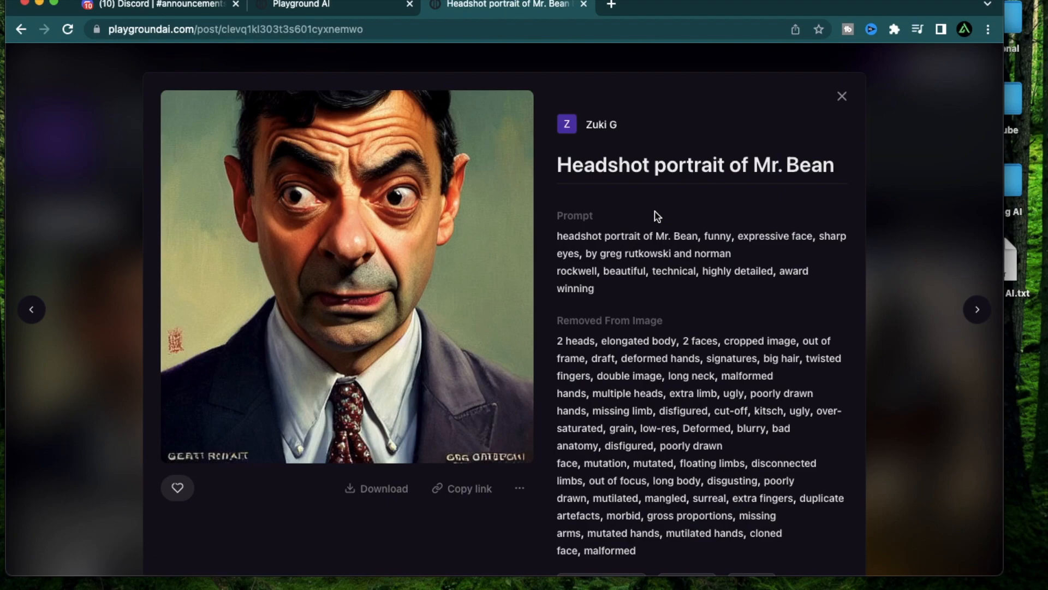
scroll(681, 328, down, 2)
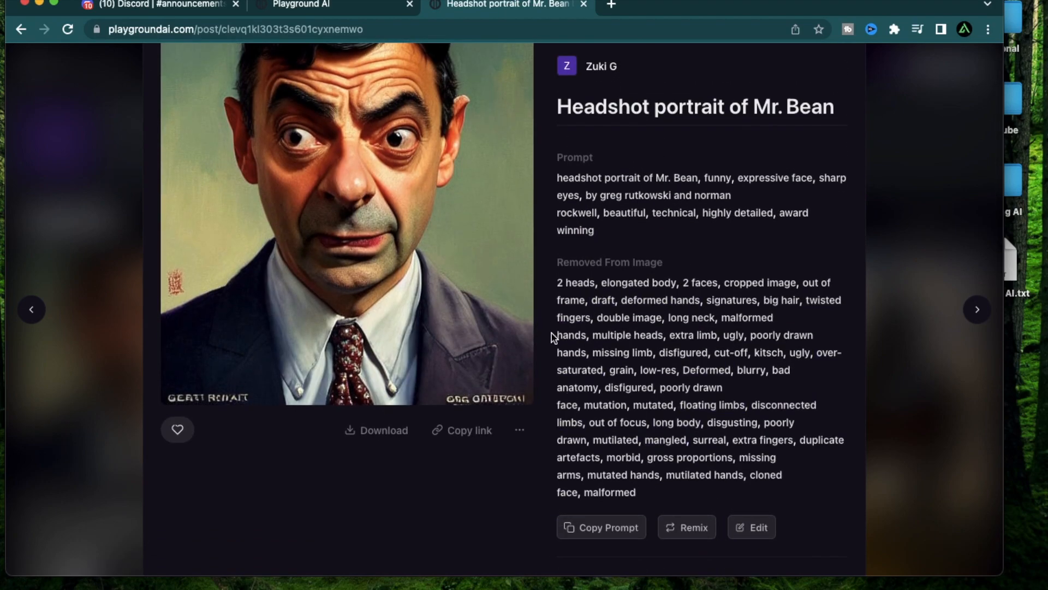
click(686, 526)
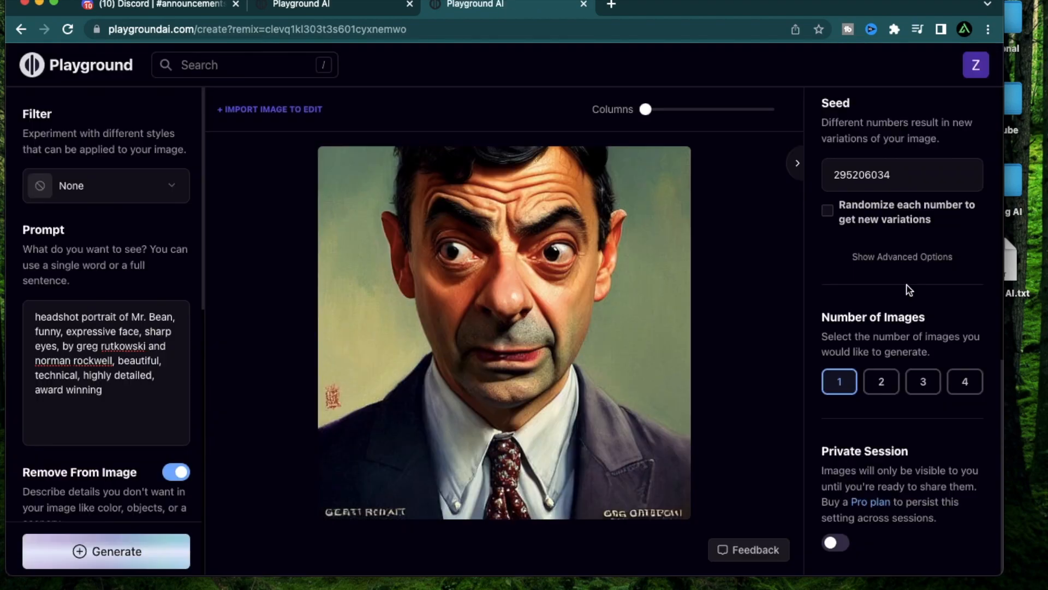
scroll(902, 327, down, 3)
mouse_move(504, 331)
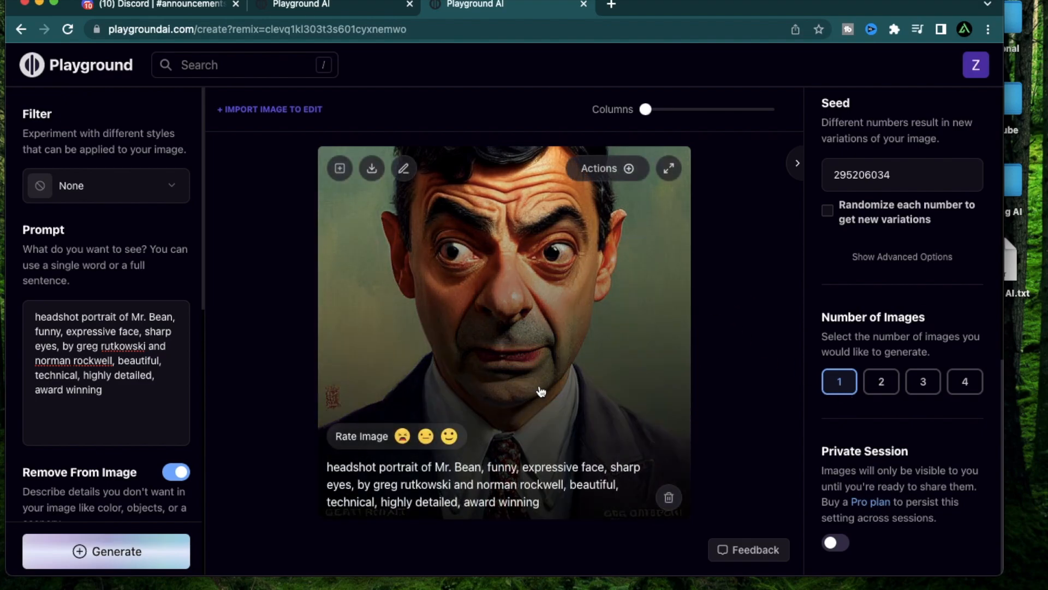
click(140, 185)
- Apply the Dark Comic filter and generate a black-and-white Mr. Bean portrait
click(133, 244)
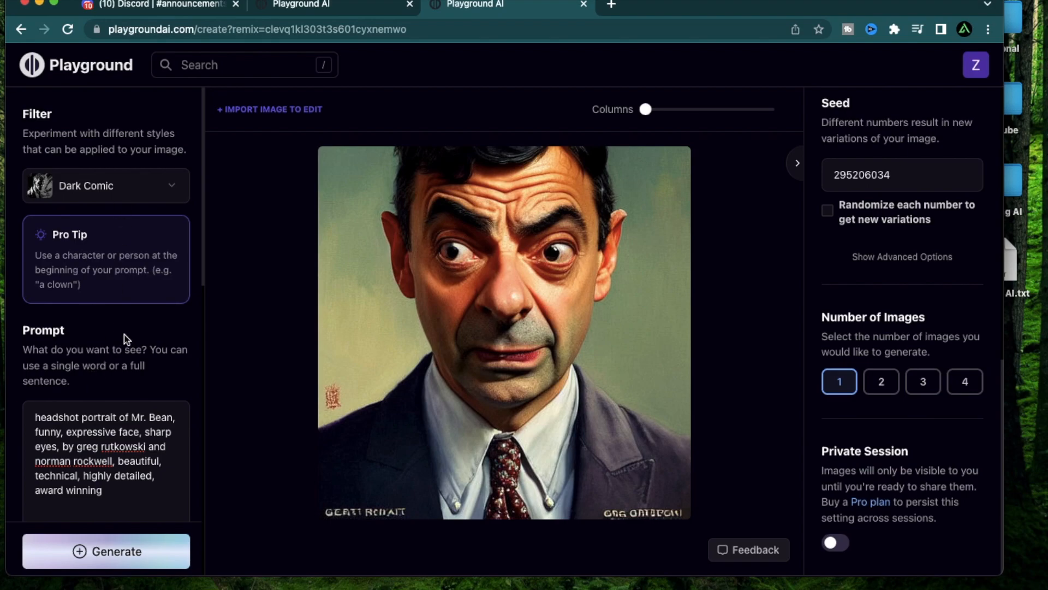
scroll(127, 337, down, 4)
scroll(130, 259, up, 4)
click(107, 551)
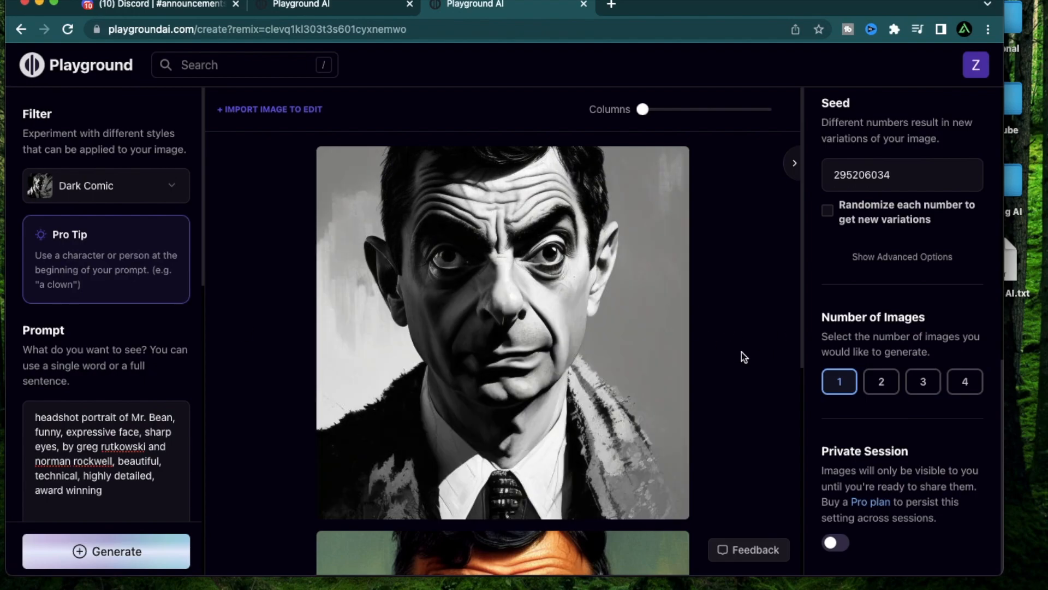
scroll(127, 356, down, 3)
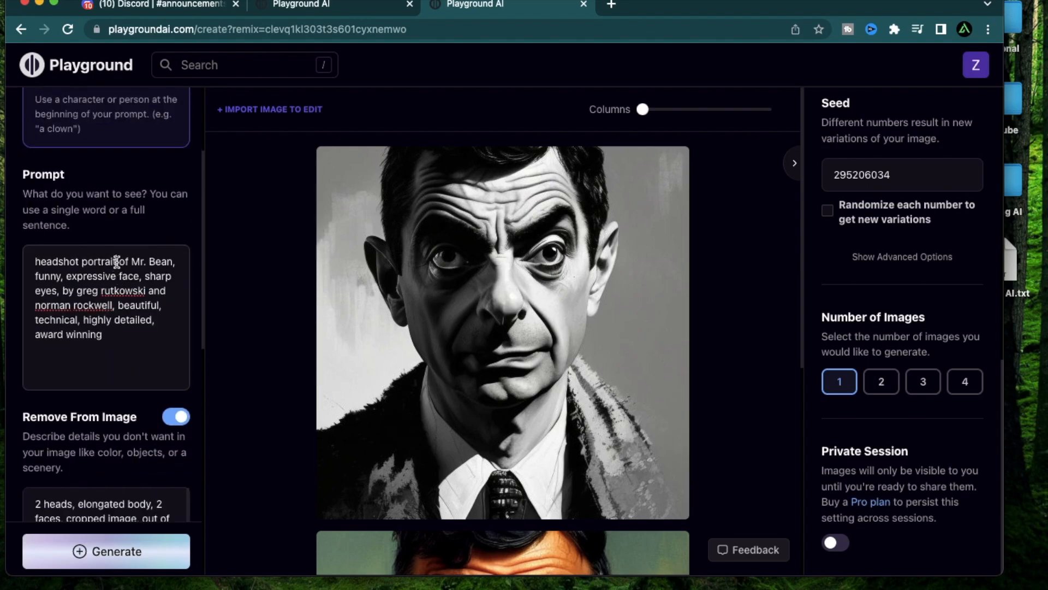
- Delete 'headshot portrait of' from the prompt so it starts with 'Mr. Bean'
drag(120, 261, 3, 262)
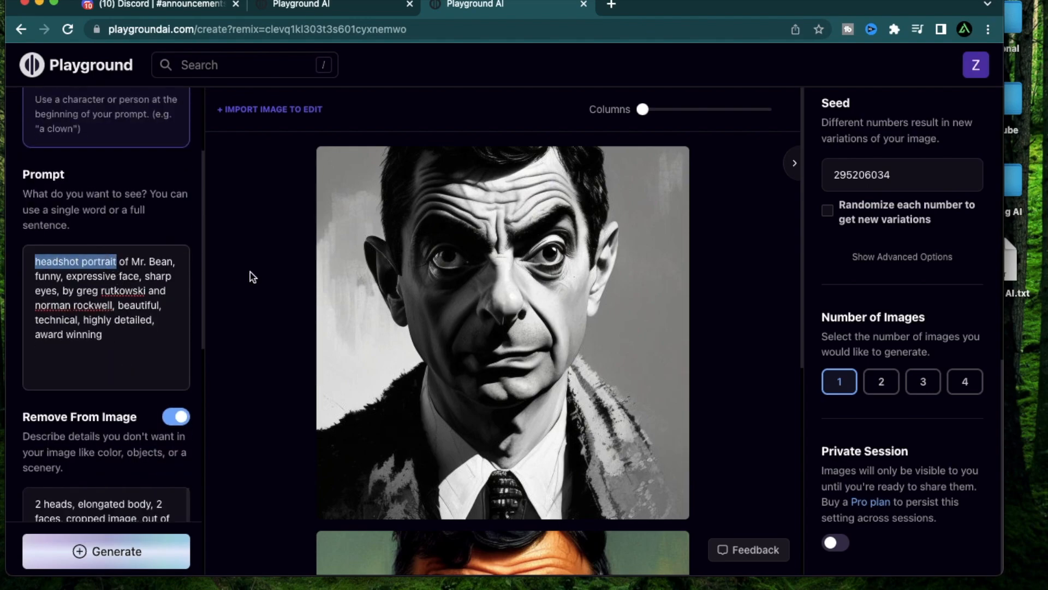
click(130, 264)
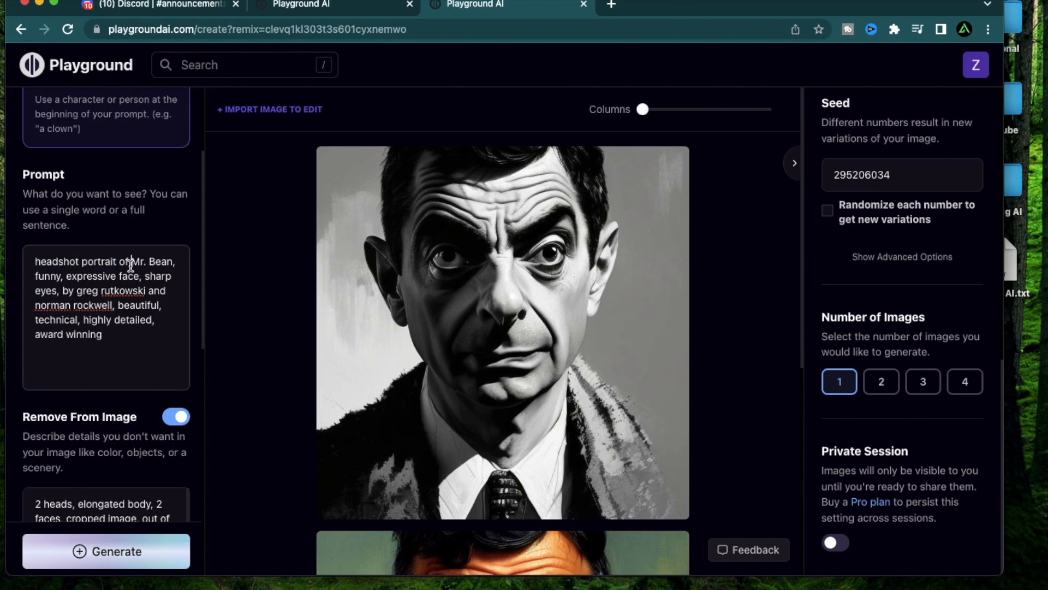
drag(130, 264, 35, 263)
key(BackSpace)
click(76, 261)
text(in a desert)
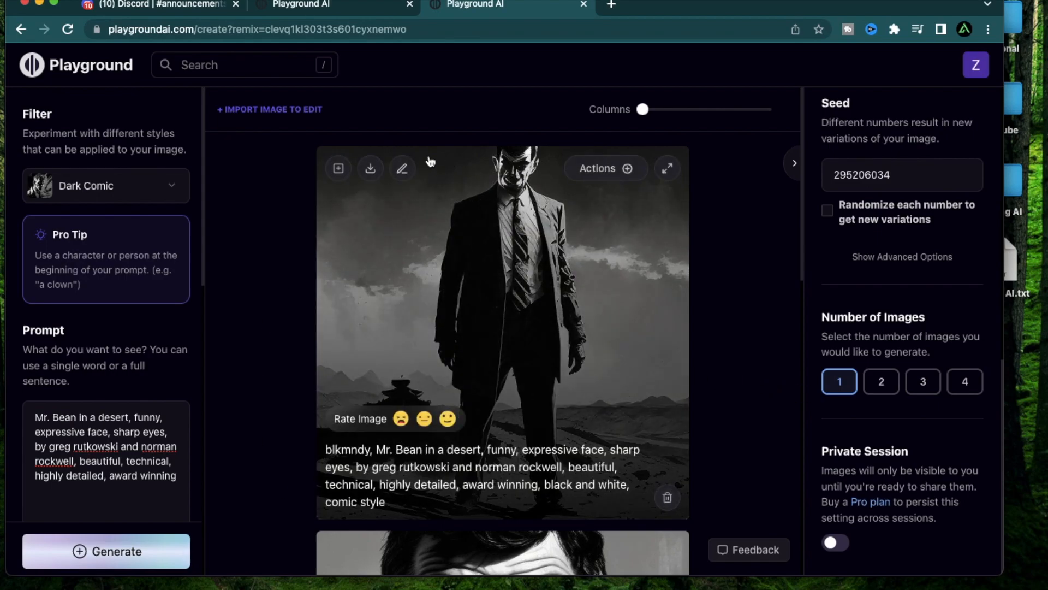
- Mask the man's head in the desert image and describe the edit 'add a helmet'
click(402, 169)
click(444, 195)
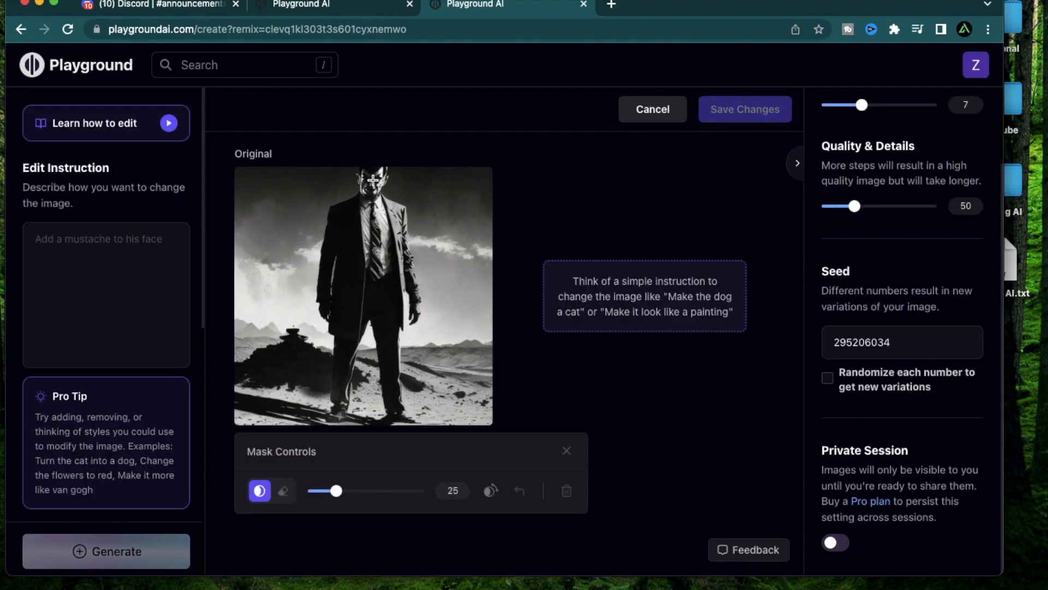
drag(368, 176, 368, 187)
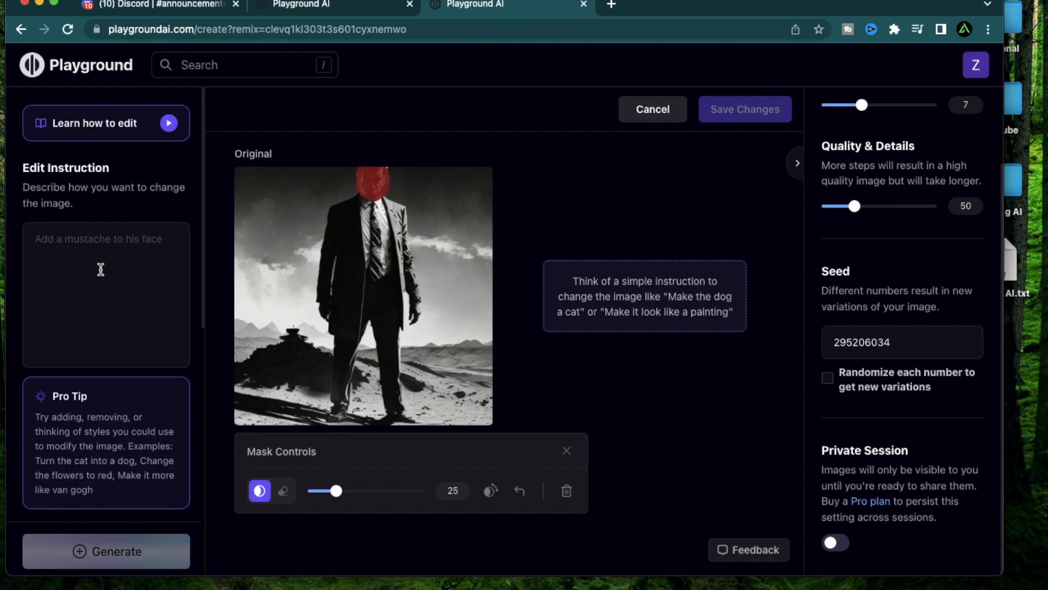
click(101, 269)
text(el)
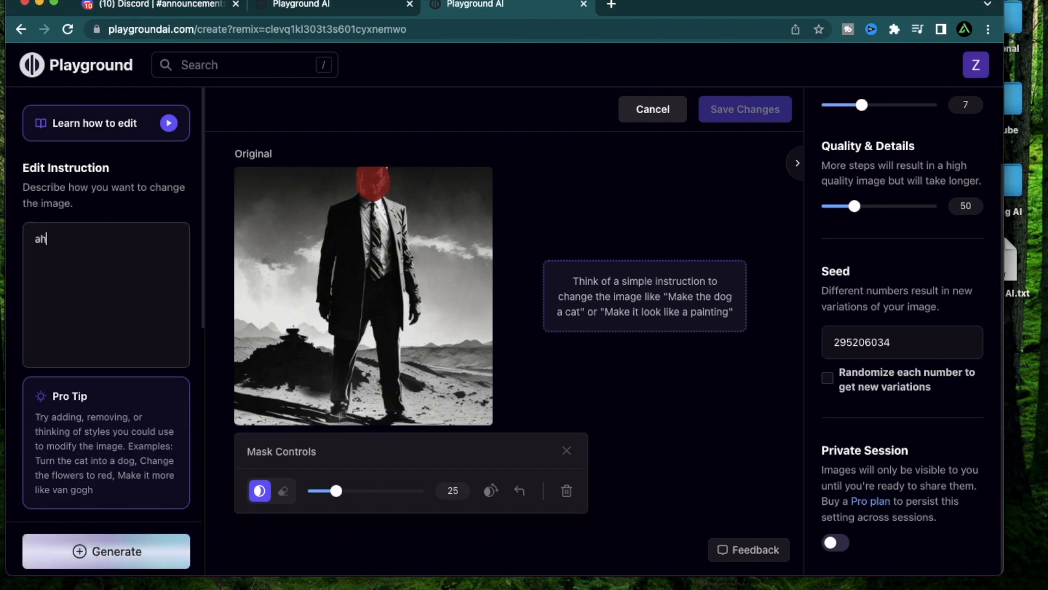
key(BackSpace)
key(BackSpace)
text(help)
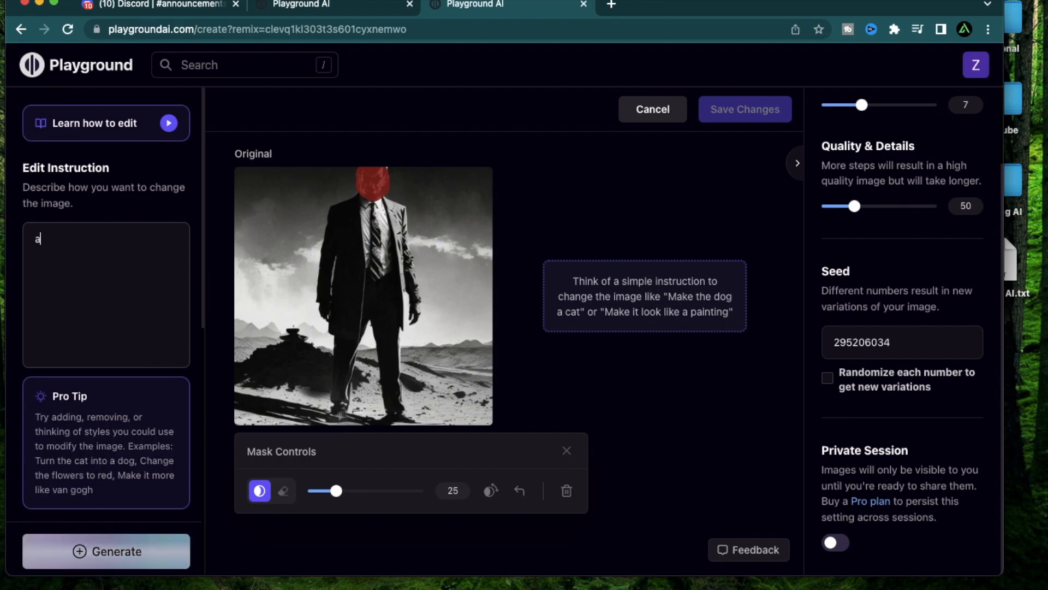
mouse_move(644, 295)
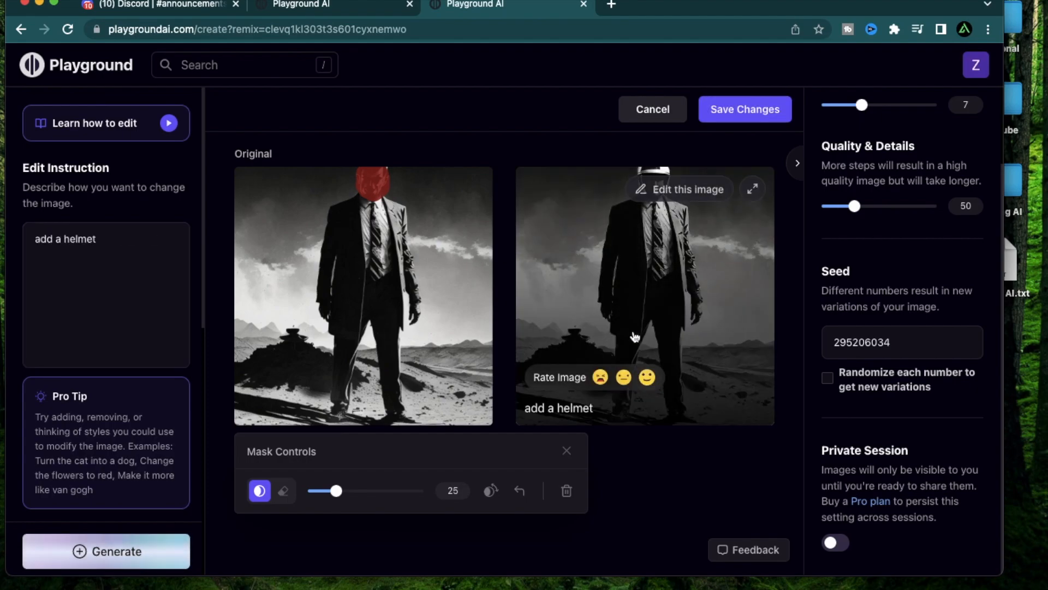
- Review the helmet result enlarged and keep it as a new image
click(755, 197)
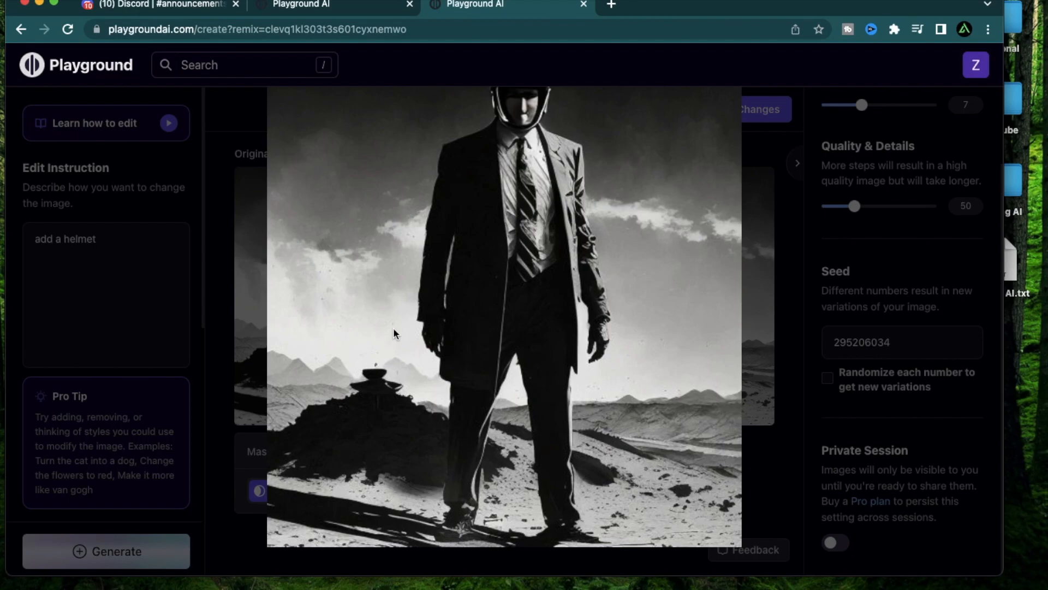
click(366, 327)
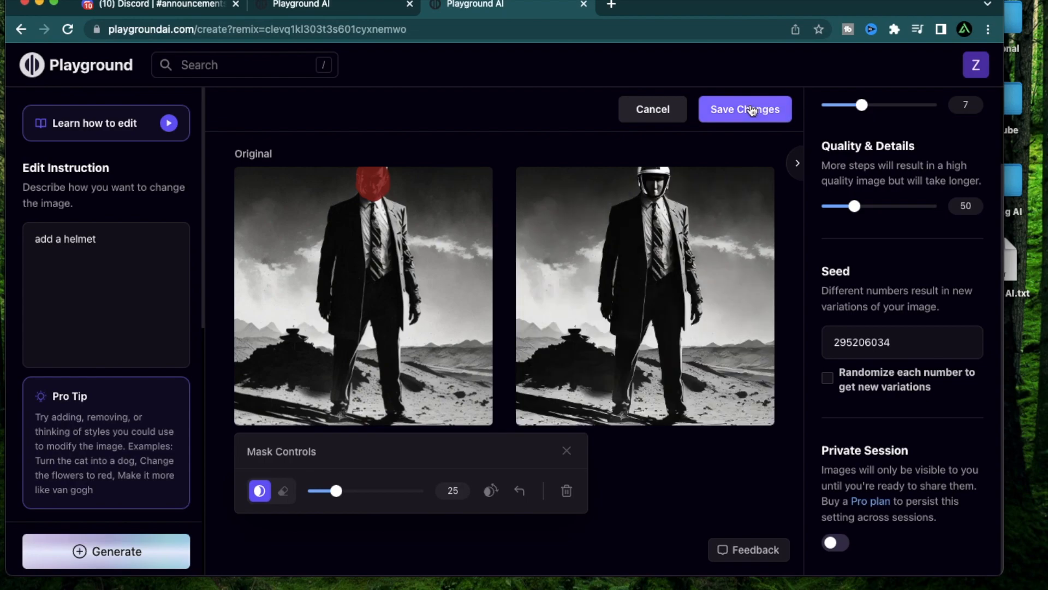
click(751, 111)
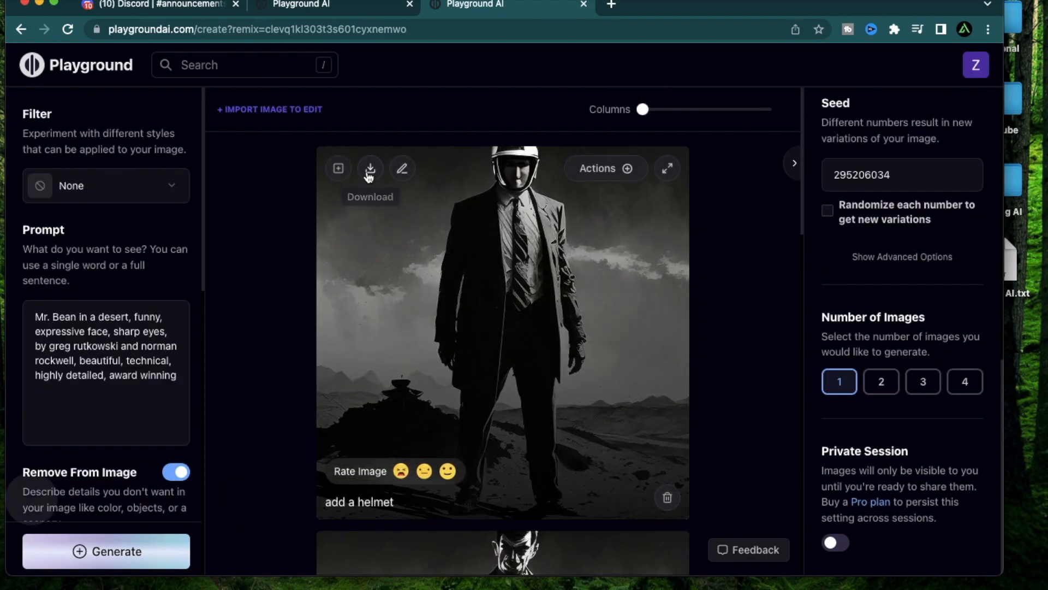
- Download the helmet image, then generate the headshot with the Storybook filter found via 'st'
click(370, 169)
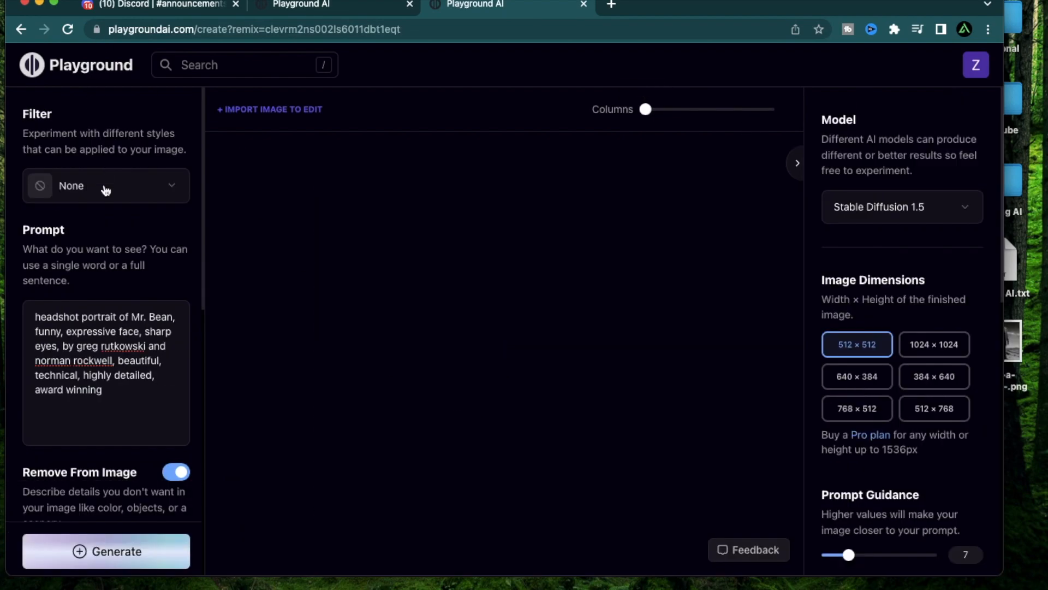
click(105, 189)
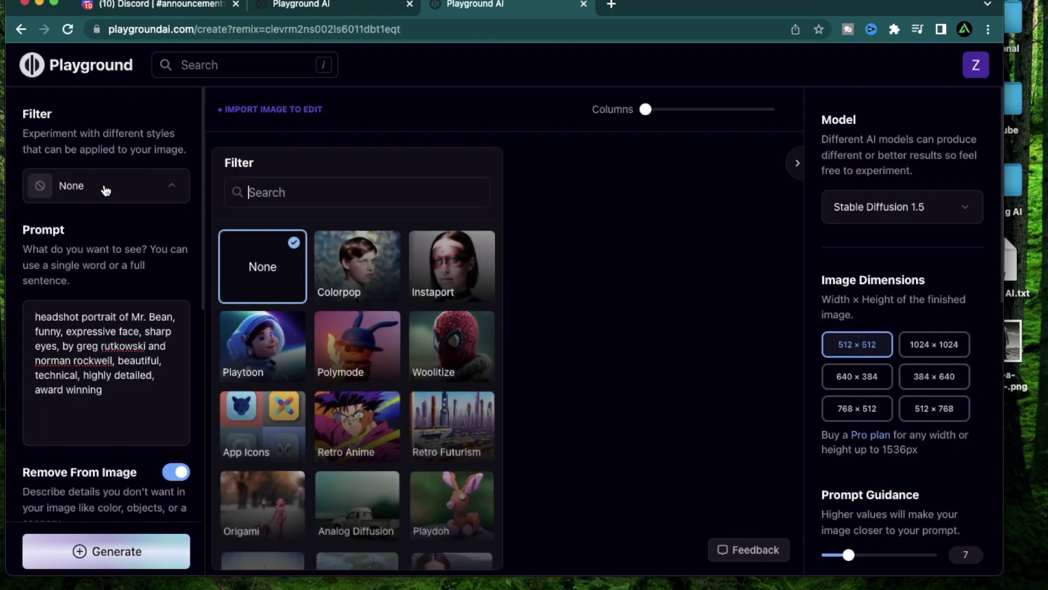
click(395, 193)
text(st)
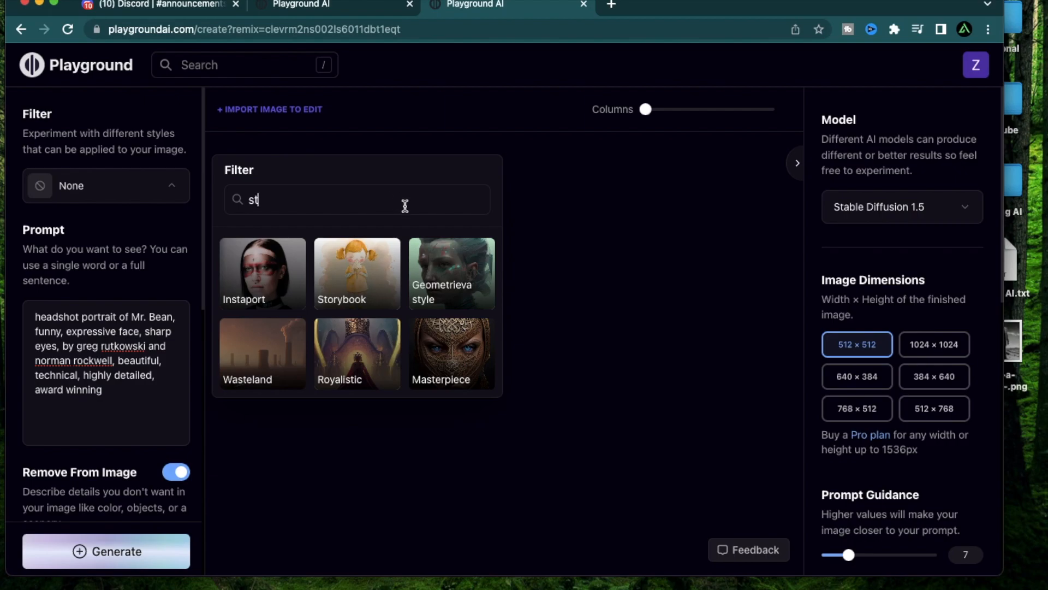
click(357, 272)
scroll(106, 328, down, 2)
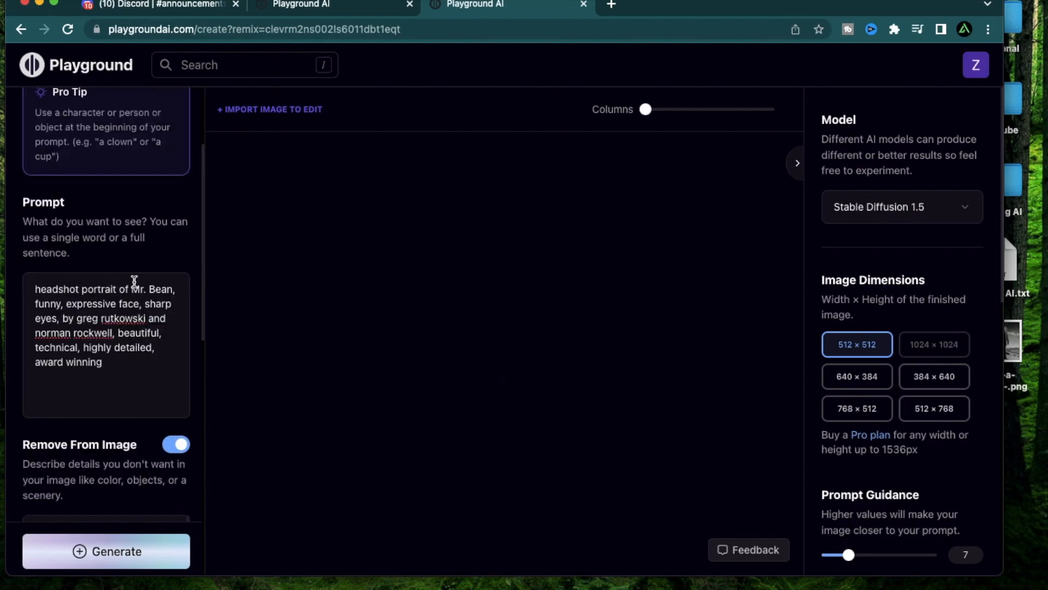
scroll(134, 283, down, 3)
scroll(133, 327, up, 5)
click(107, 550)
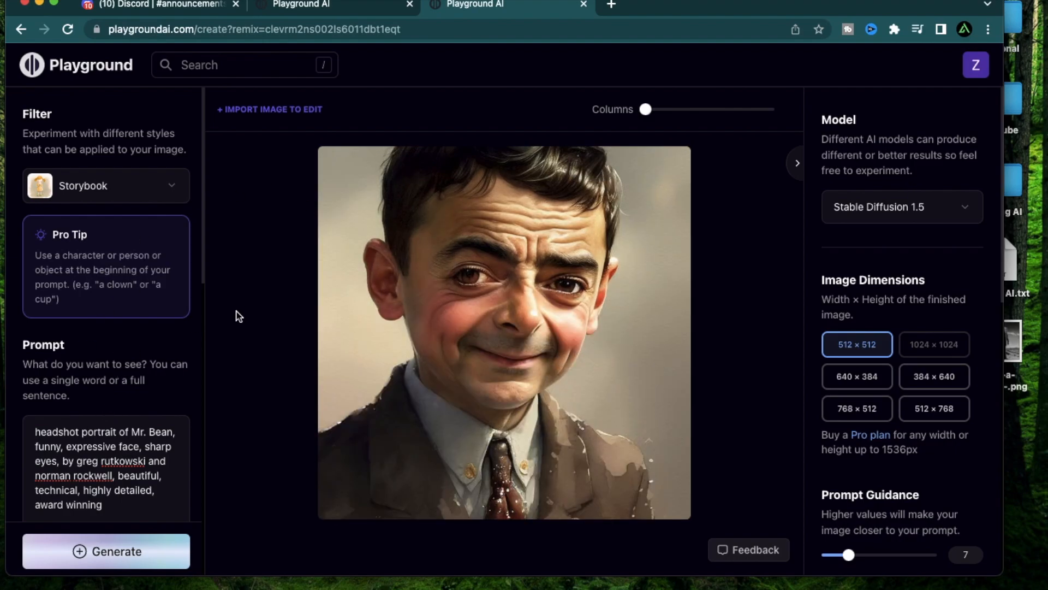
mouse_move(504, 282)
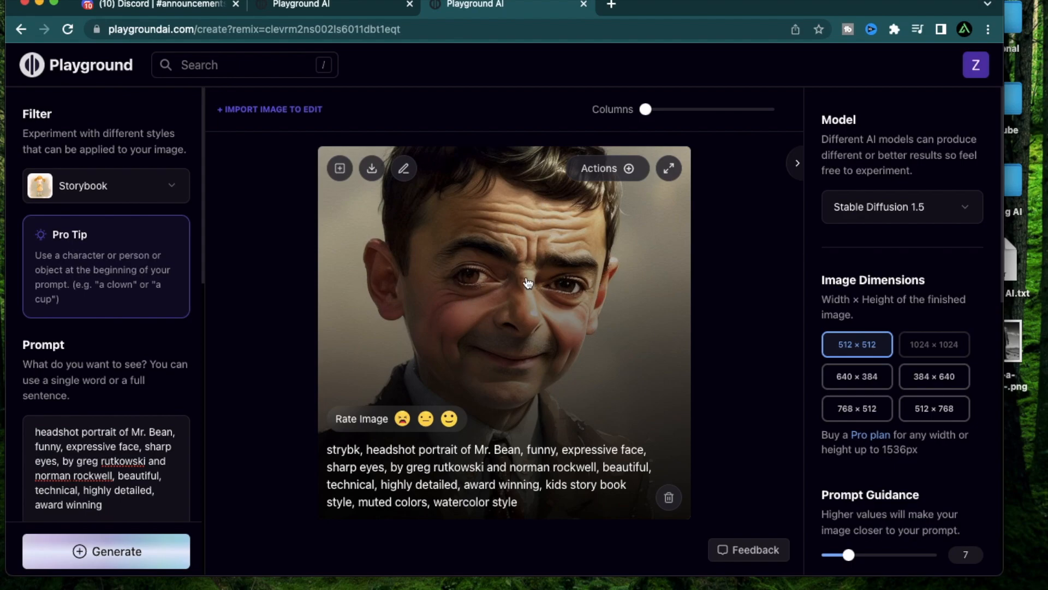
- Remove 'headshot portrait of' from the prompt and review the bench-reading Storybook result enlarged
click(131, 342)
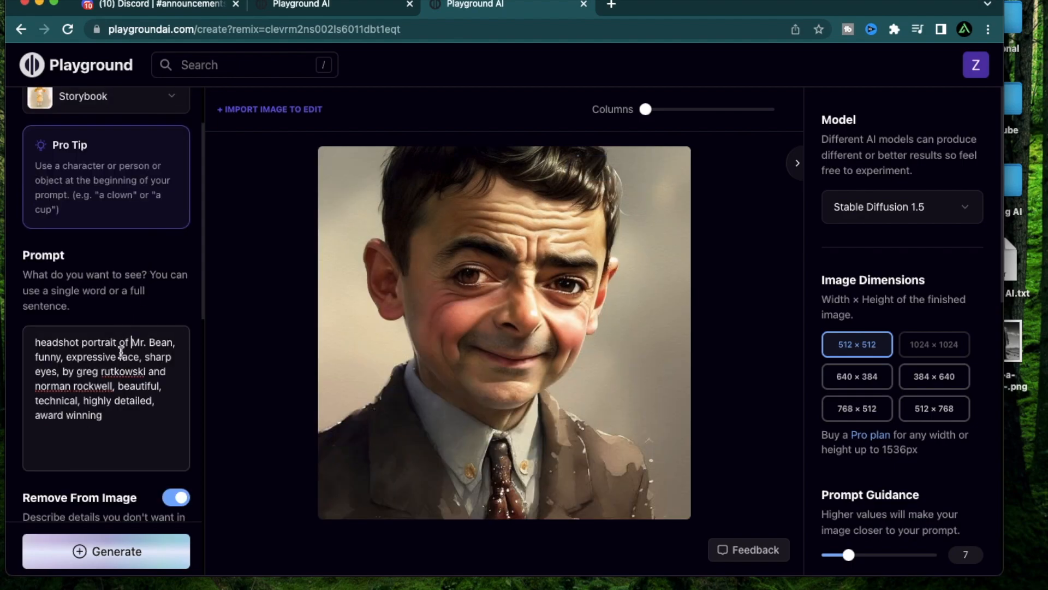
drag(130, 343, 38, 344)
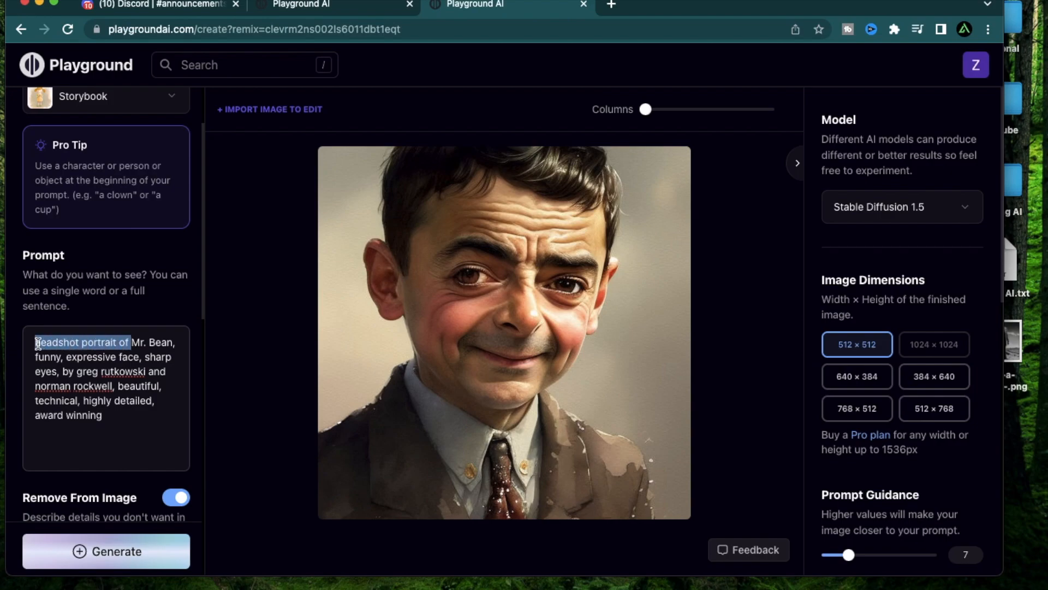
key(BackSpace)
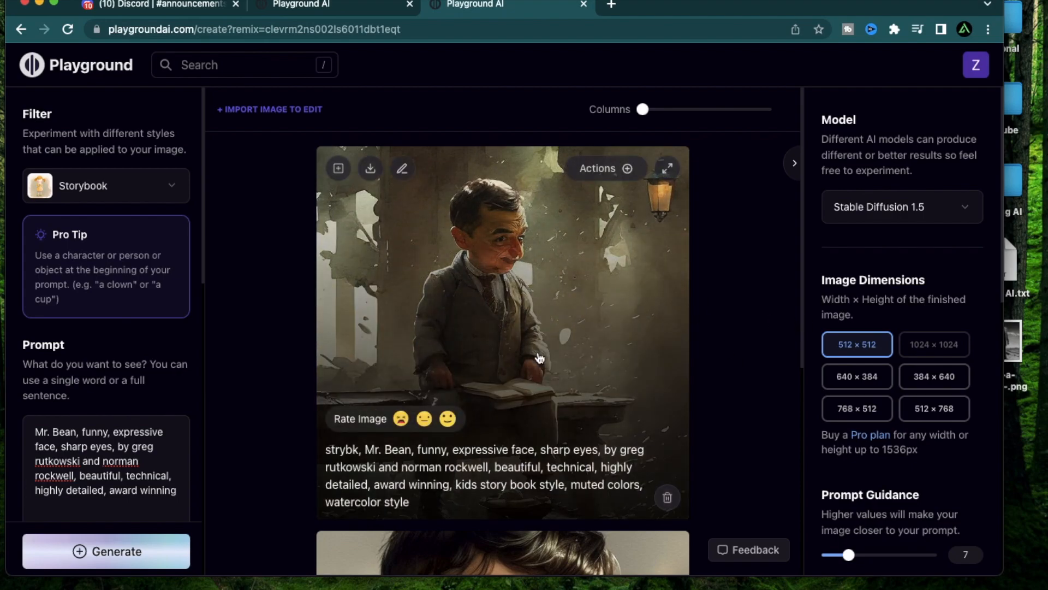
mouse_move(503, 327)
click(668, 168)
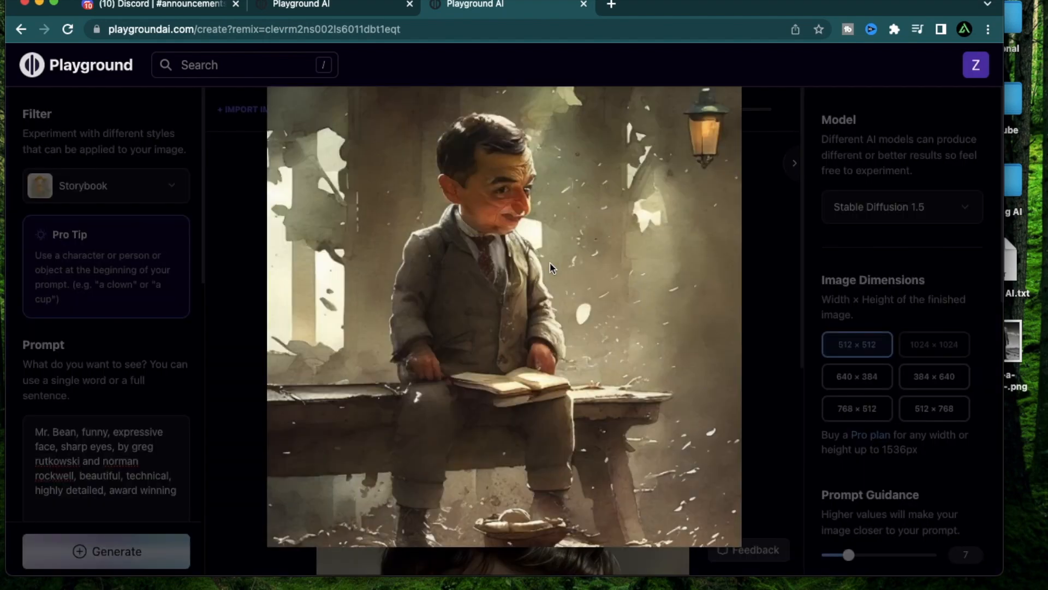
click(505, 366)
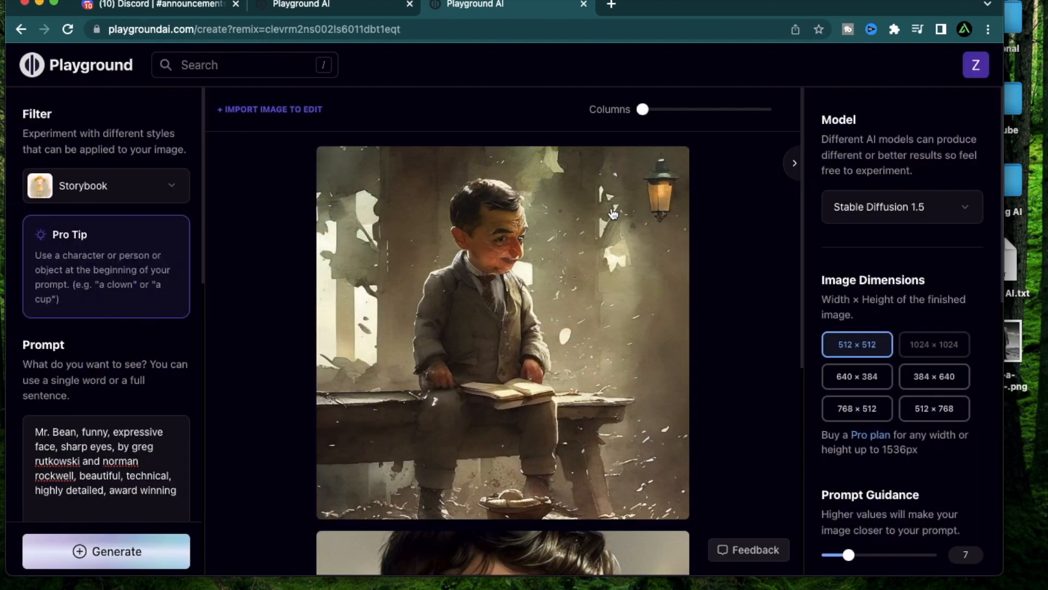
- Mask the area beside the bench and generate an 'add a dog' edit, viewed enlarged
click(403, 169)
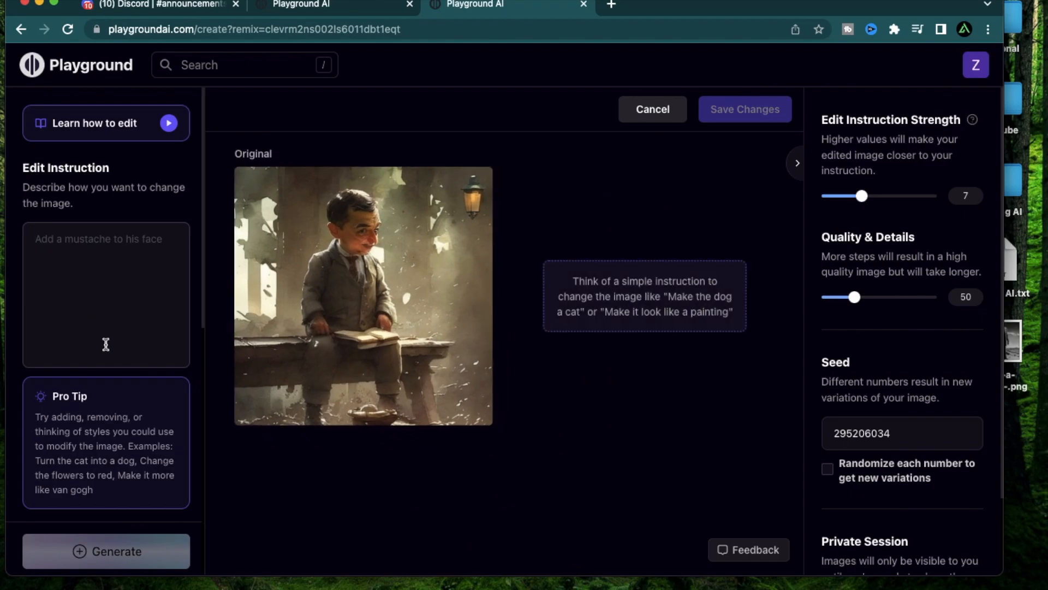
click(442, 191)
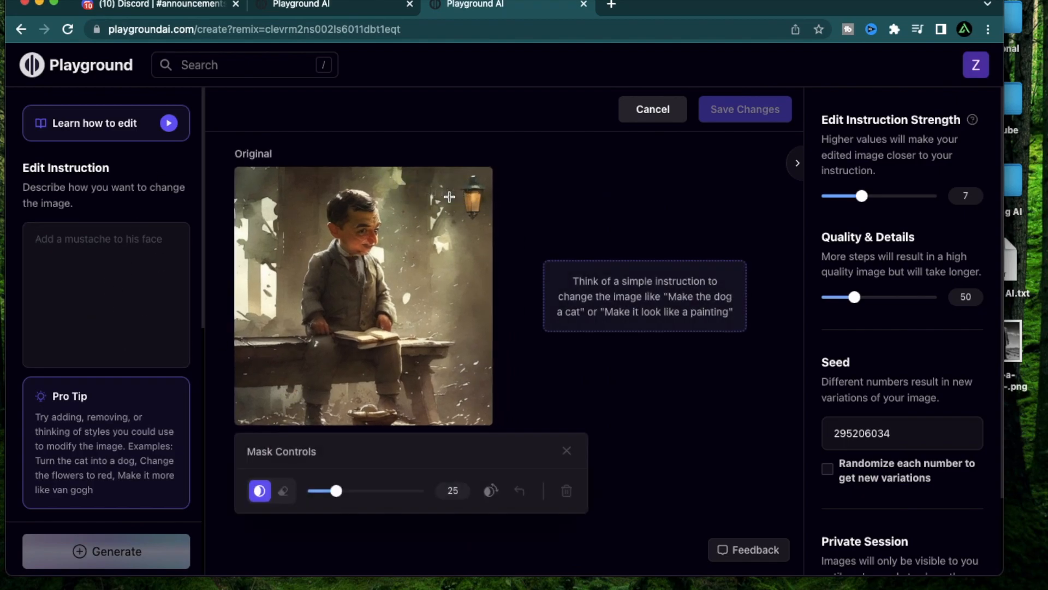
drag(425, 326, 441, 406)
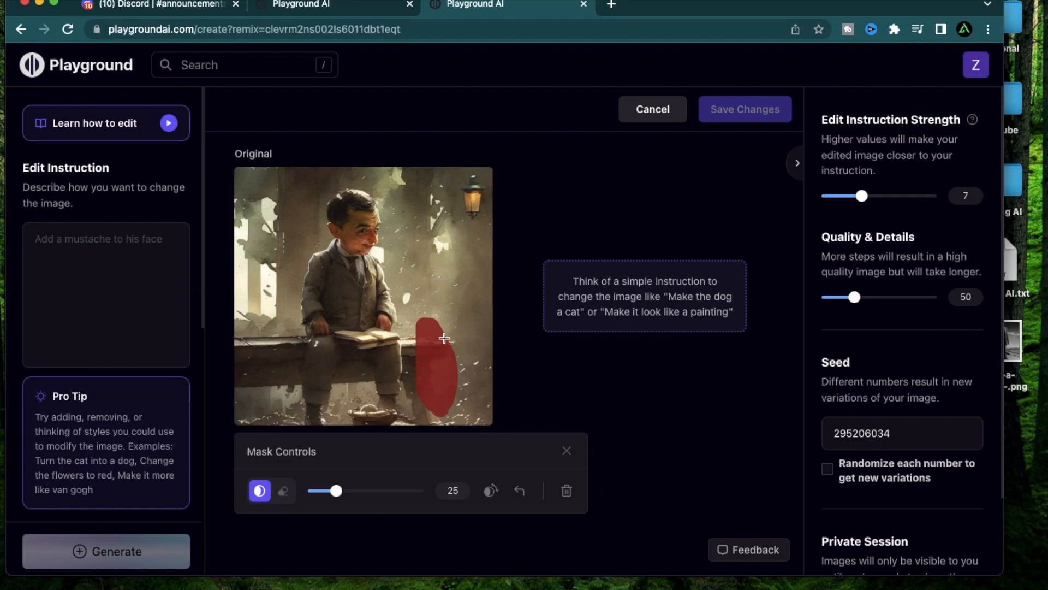
drag(443, 338, 422, 402)
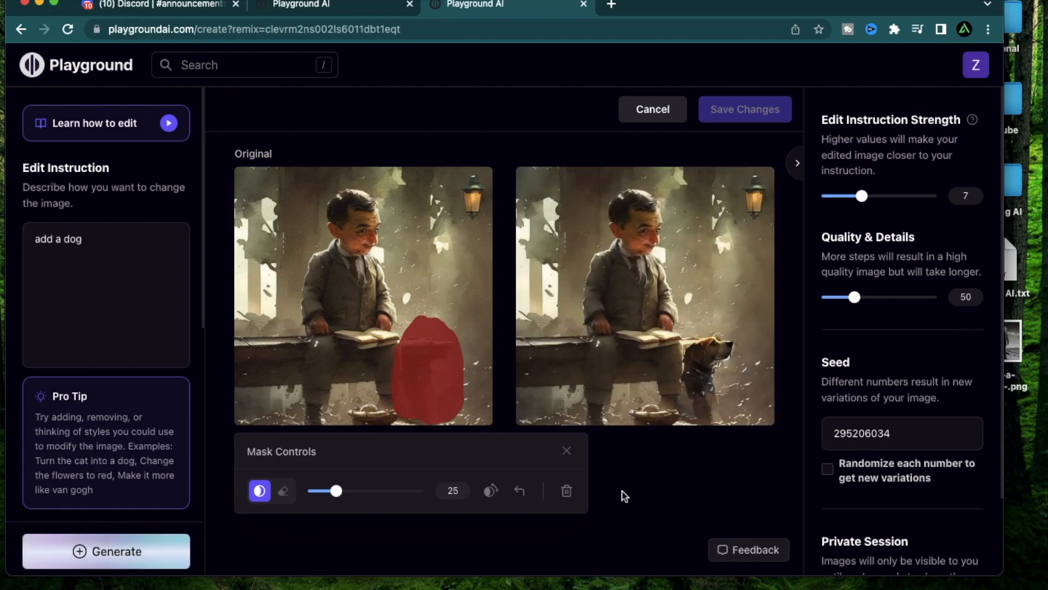
mouse_move(645, 296)
click(757, 199)
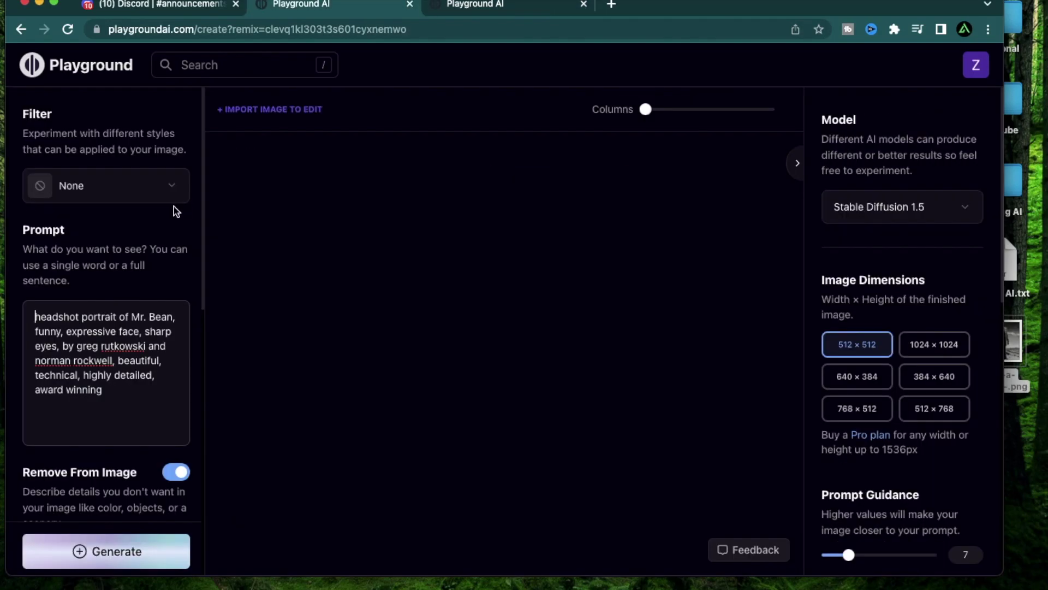
- Apply the Fashion Magazine filter to the other portrait and generate a bow-tie headshot, viewed enlarged
click(107, 185)
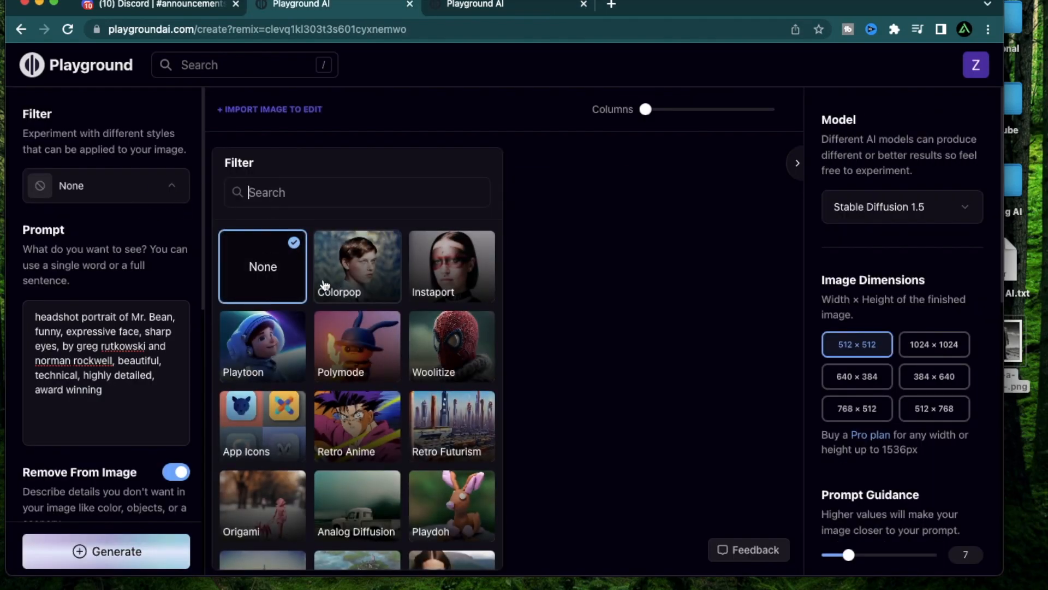
text(f)
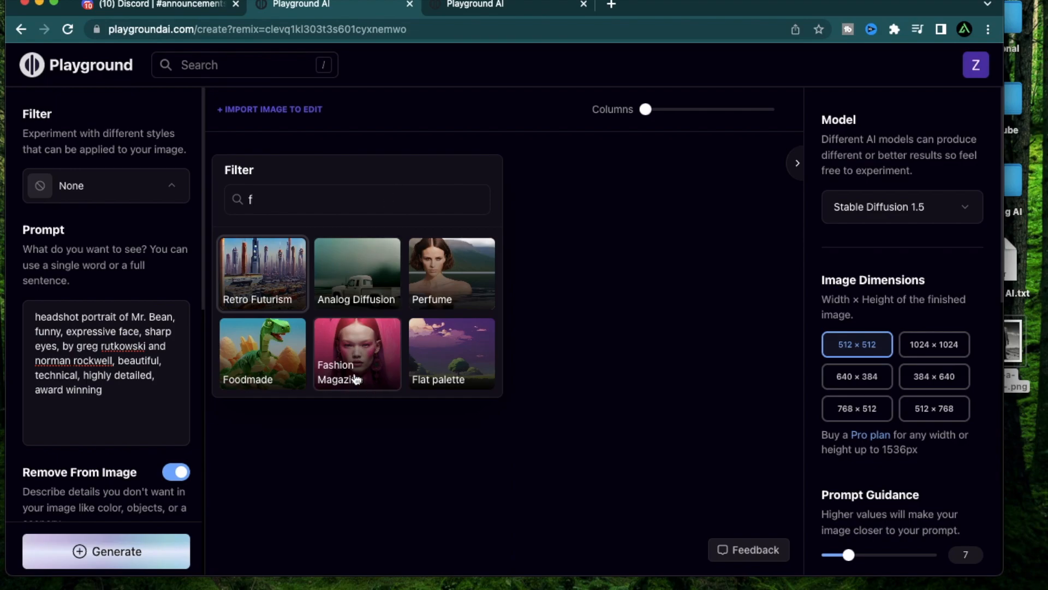
click(358, 353)
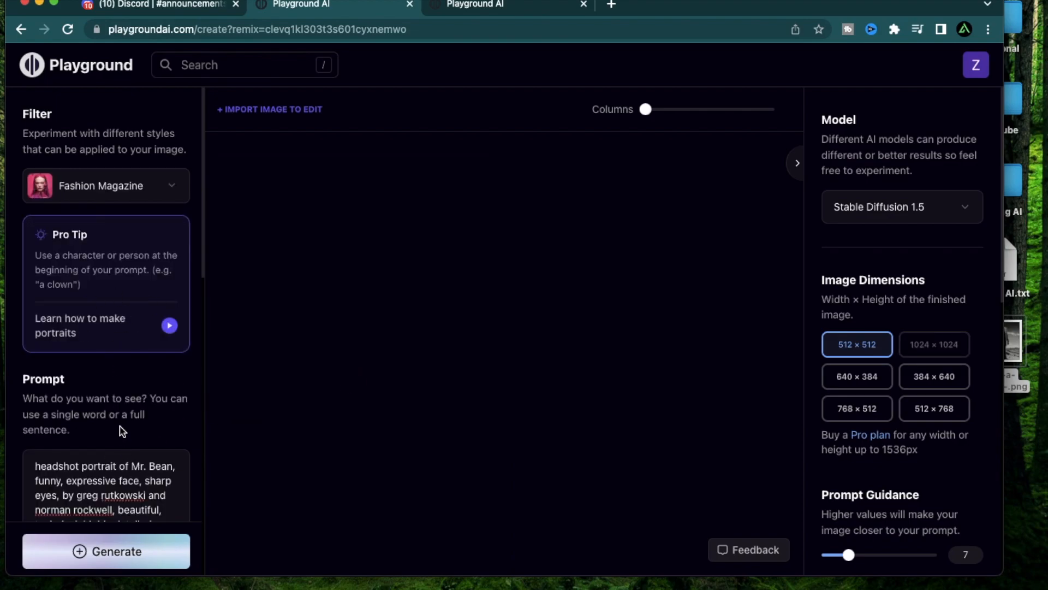
click(117, 551)
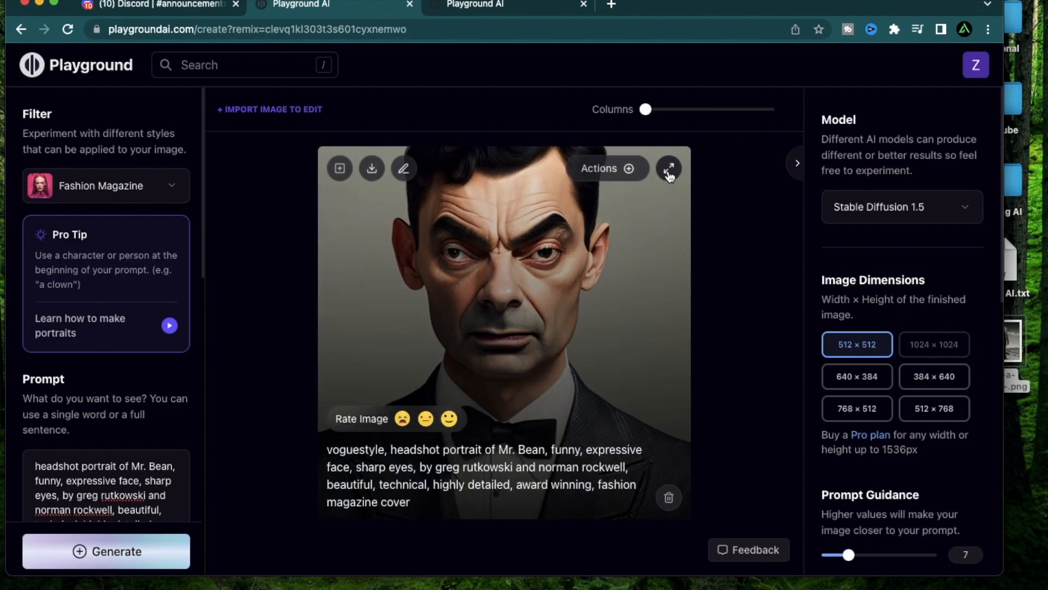
click(668, 169)
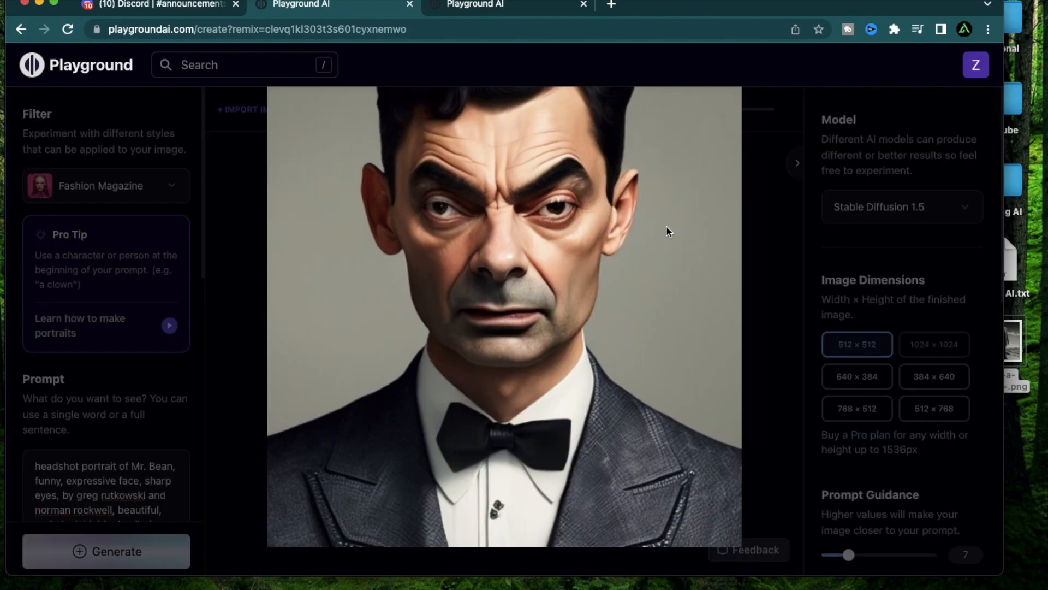
- Mask across the eyes of the bow-tie portrait and write the 'add sunglasses' instruction
click(428, 238)
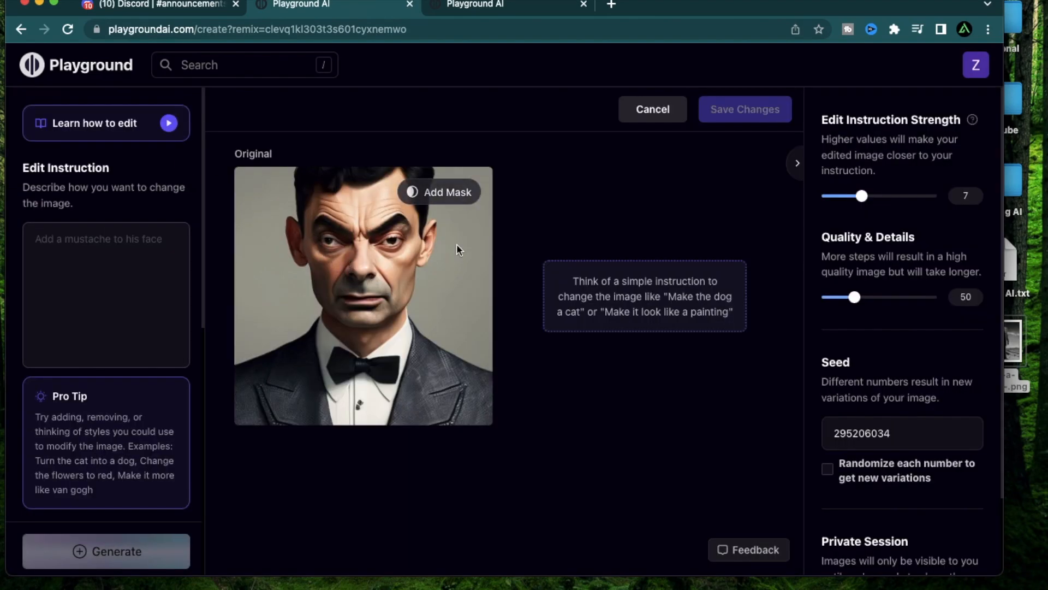
click(442, 191)
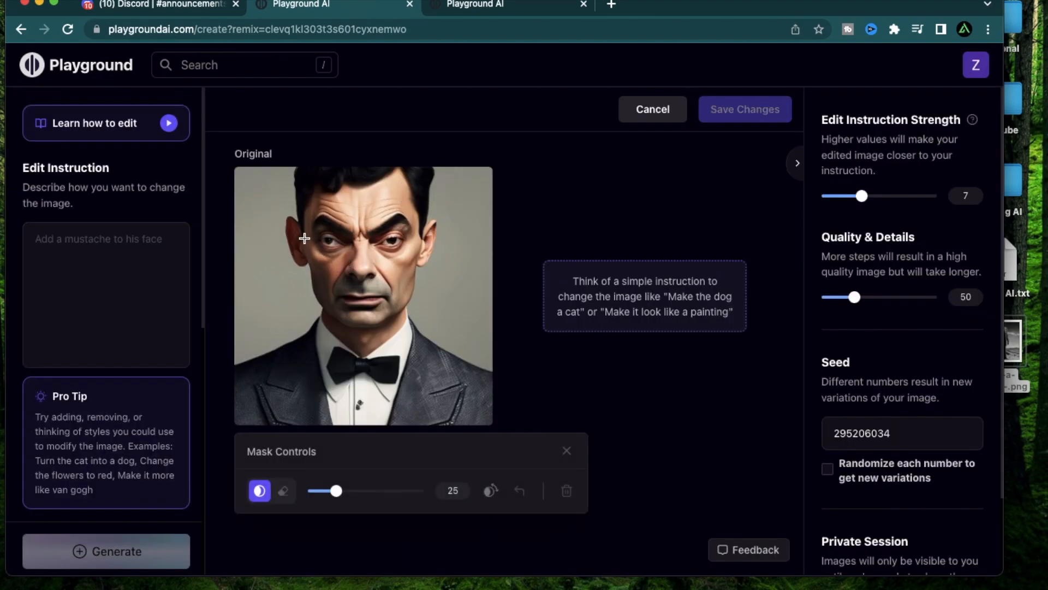
mouse_move(289, 238)
mouse_down()
mouse_move(436, 237)
mouse_move(296, 247)
mouse_move(430, 242)
mouse_up()
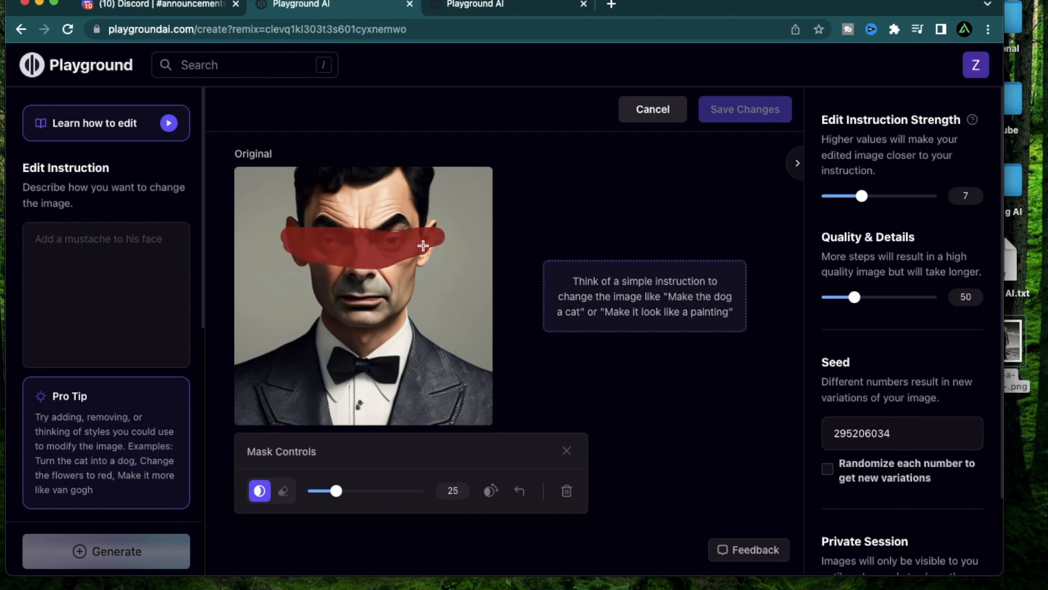
click(37, 271)
text(add sunglasses)
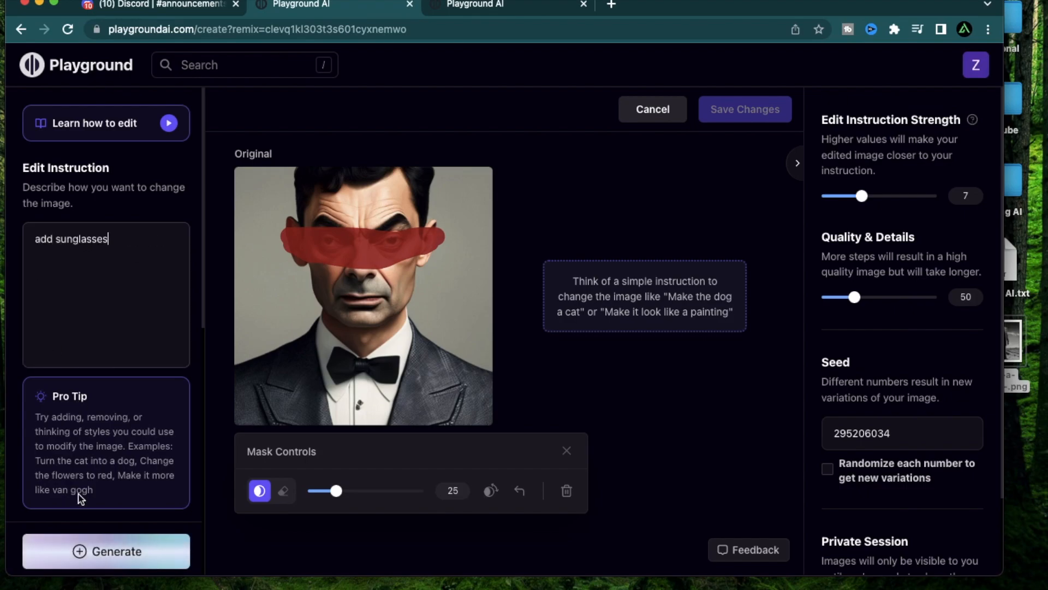
- Generate the sunglasses edit, preview it enlarged, and save the changes back to results
click(107, 551)
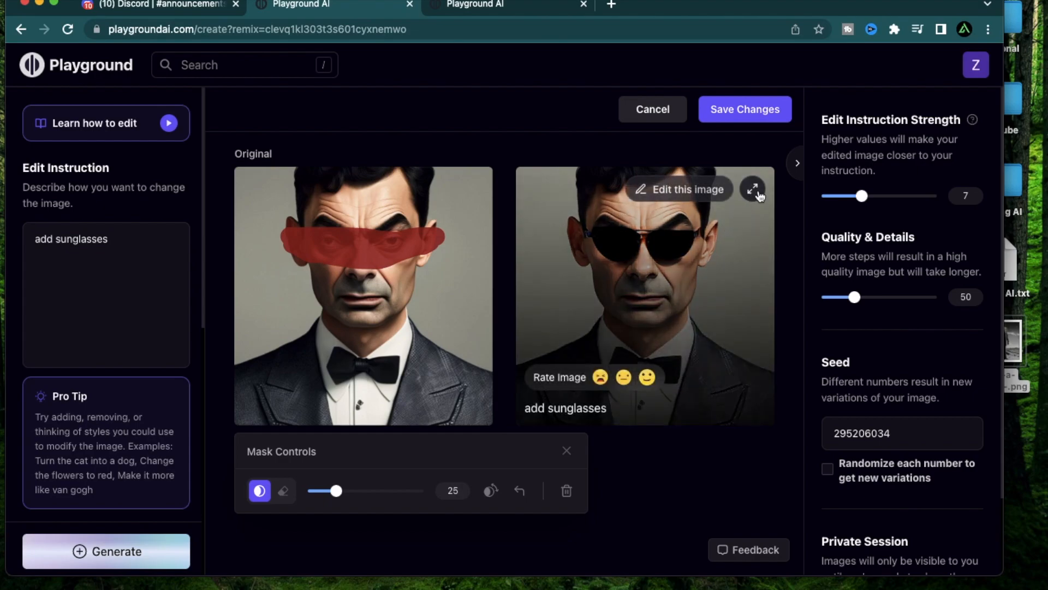
click(755, 191)
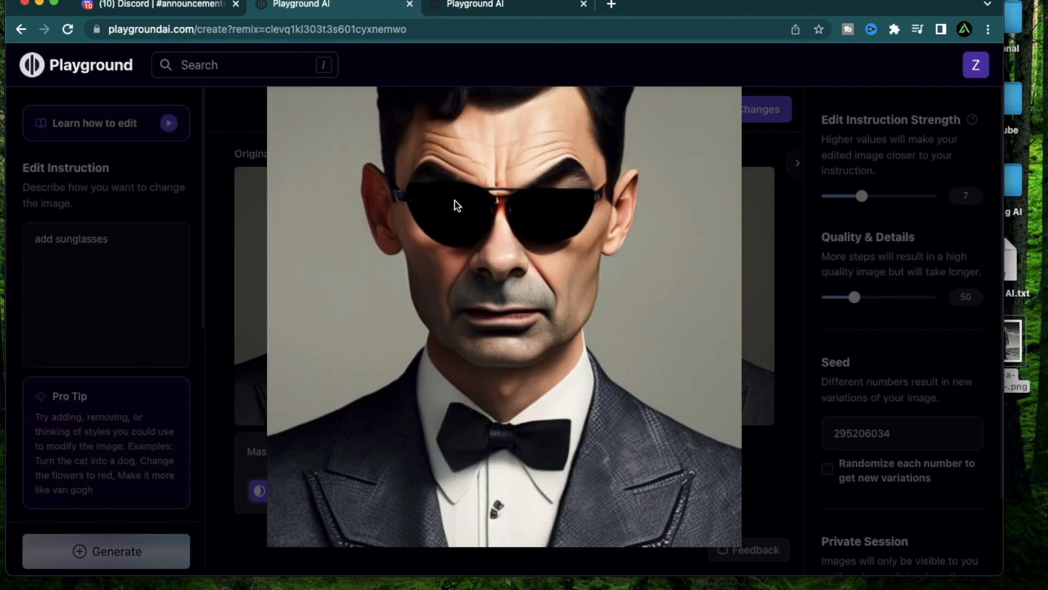
click(570, 190)
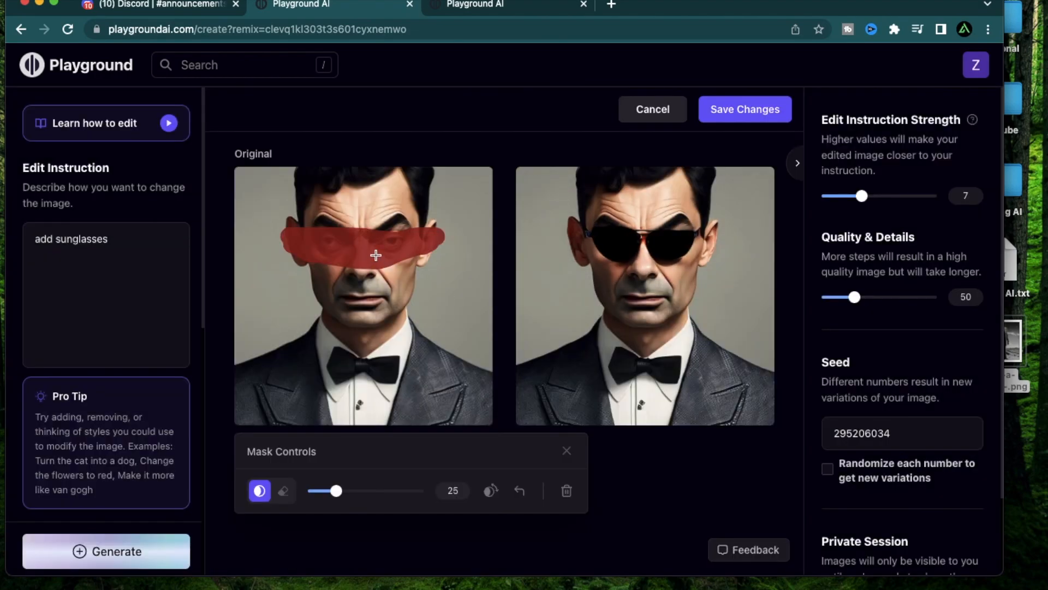
click(700, 534)
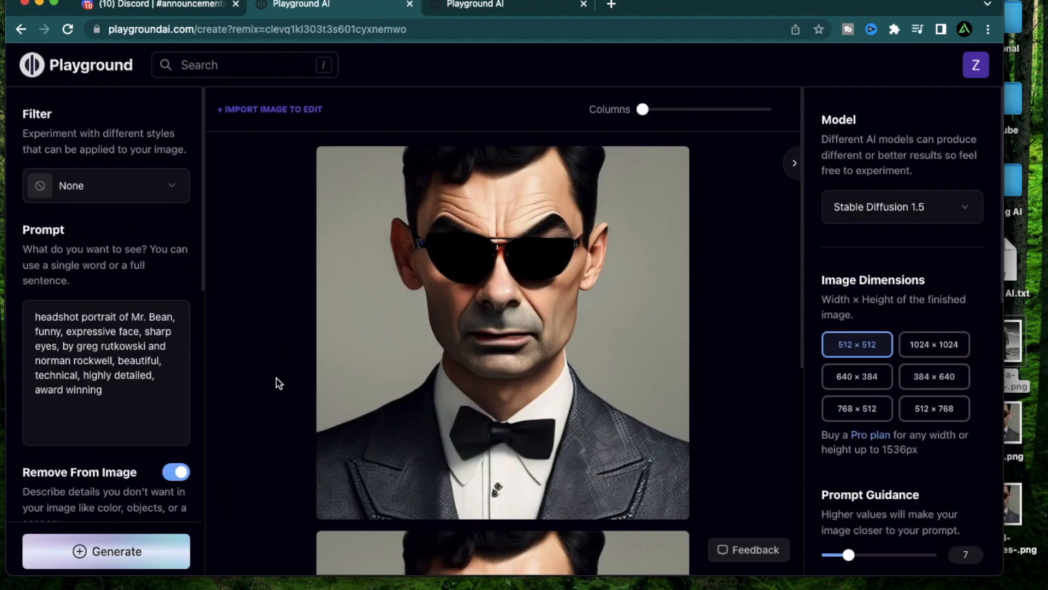
- Choose the Pop Art filter and view the resulting bow-tie portrait enlarged
click(150, 186)
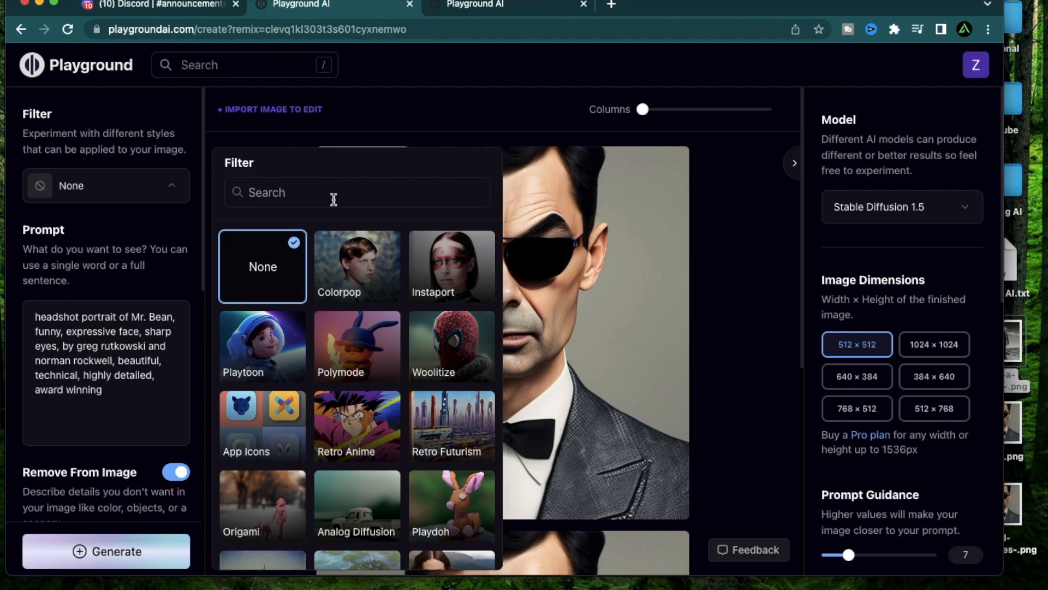
text(pop)
click(357, 272)
mouse_move(502, 332)
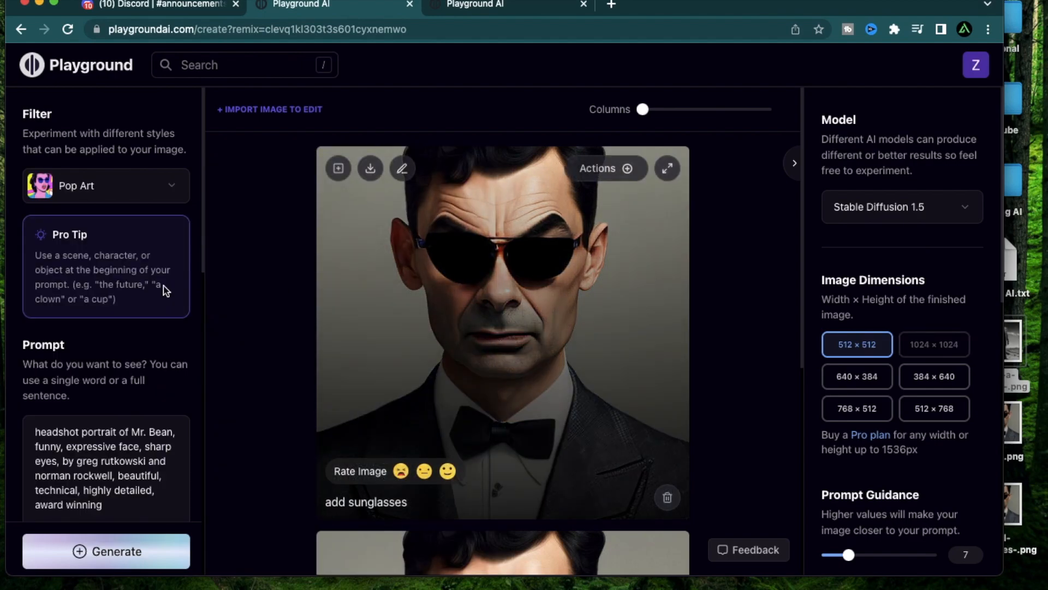
scroll(119, 327, up, 2)
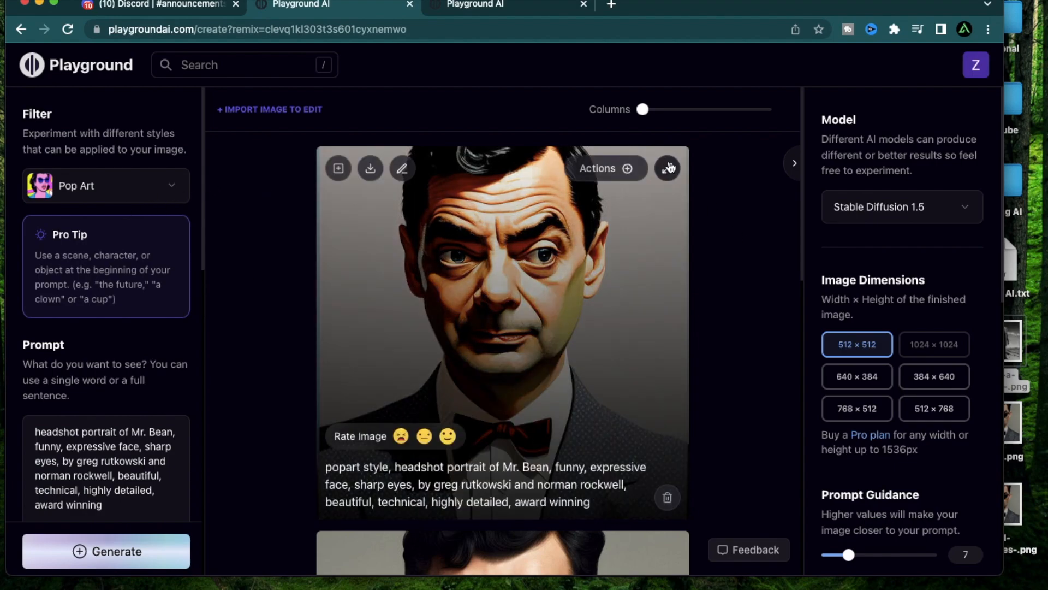
click(669, 168)
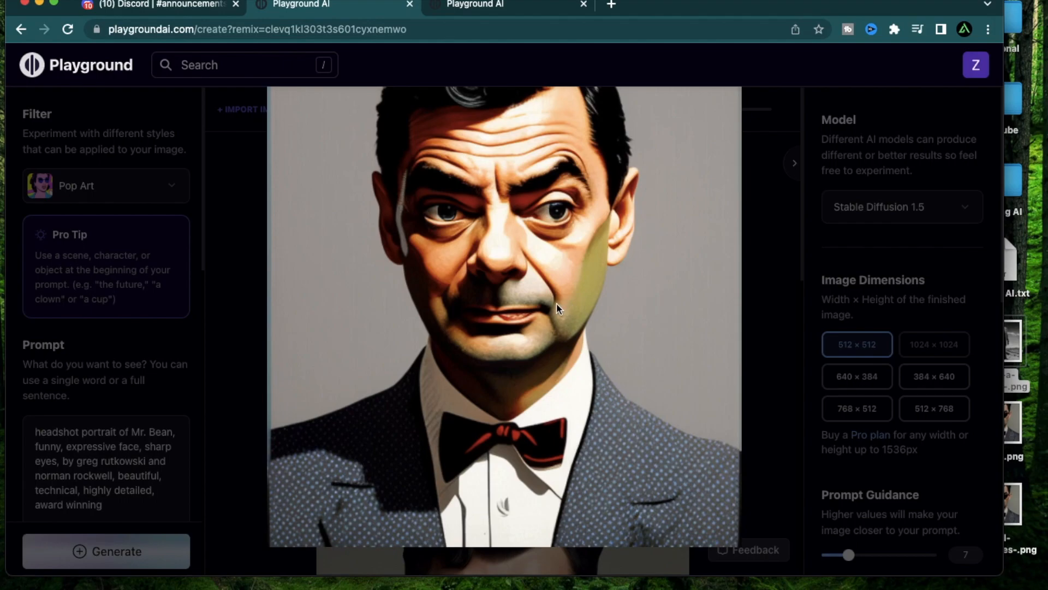
- Choose the Mixpunk filter, inspect the new bow-tie headshot enlarged, then close it for download
key(Escape)
click(170, 185)
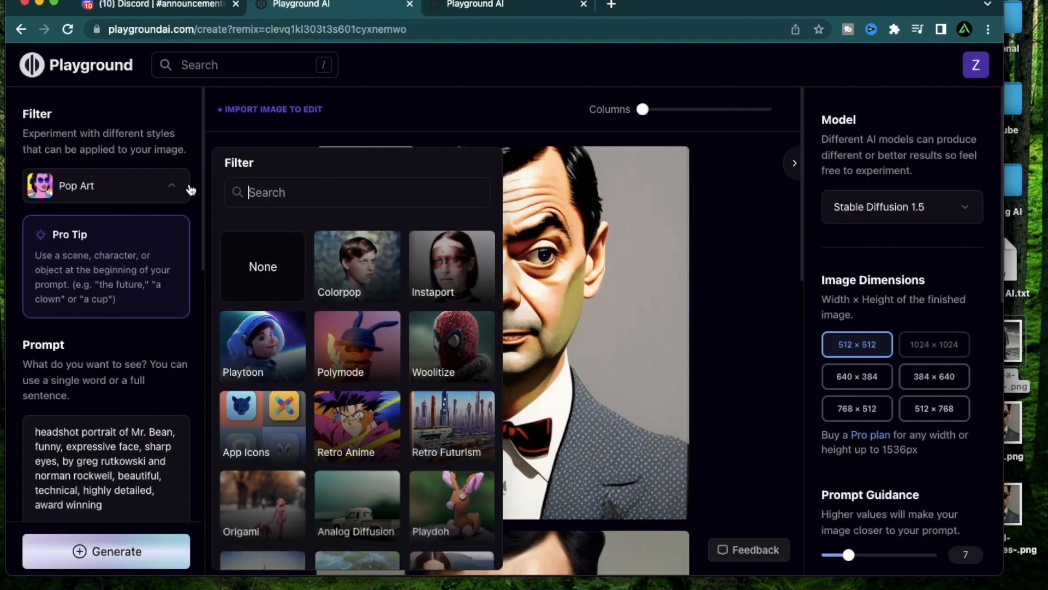
text(mi)
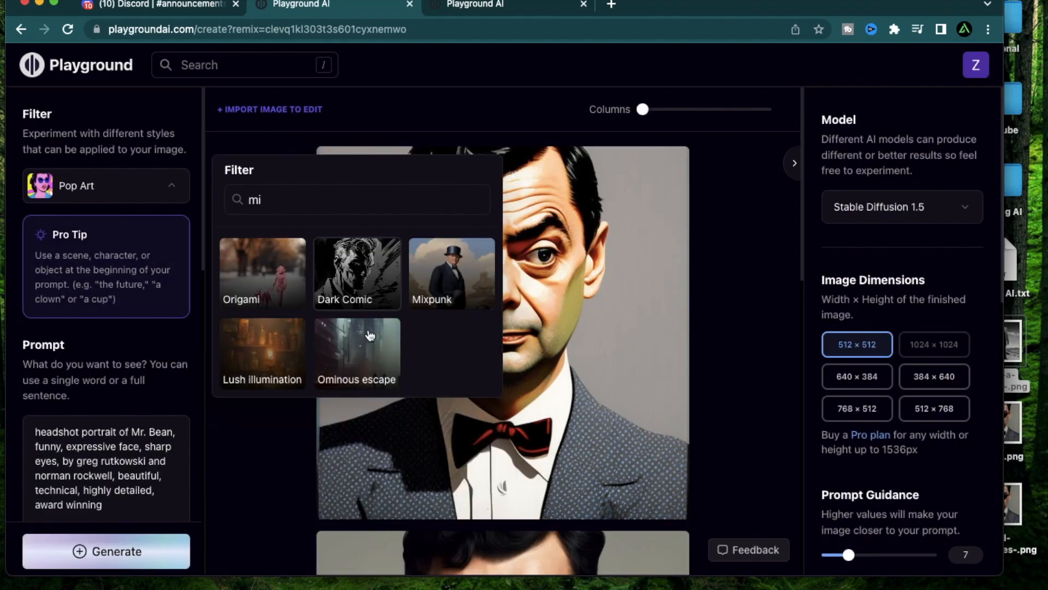
click(452, 274)
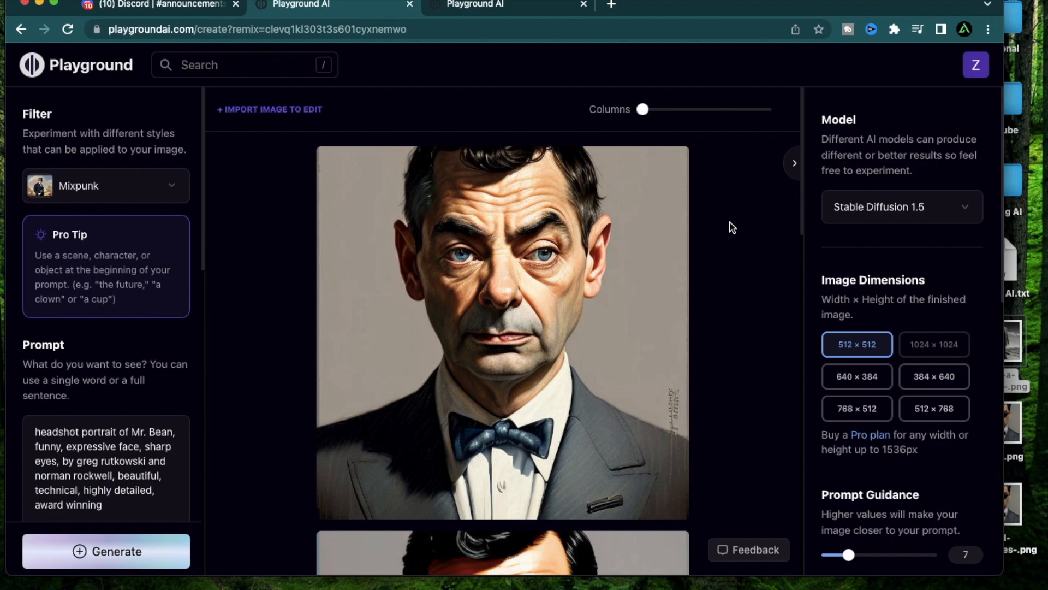
click(664, 181)
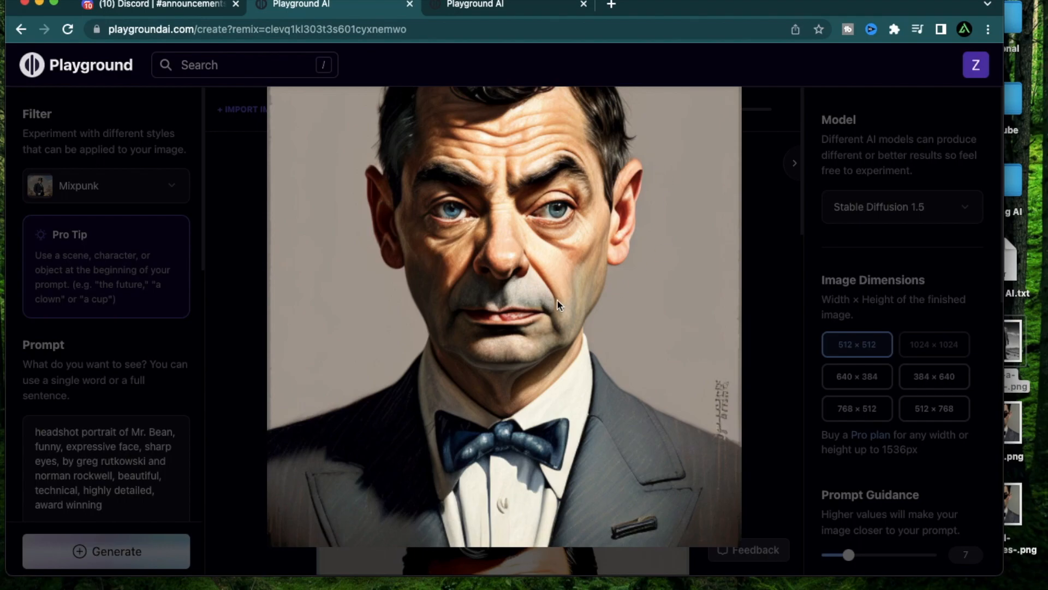
click(587, 211)
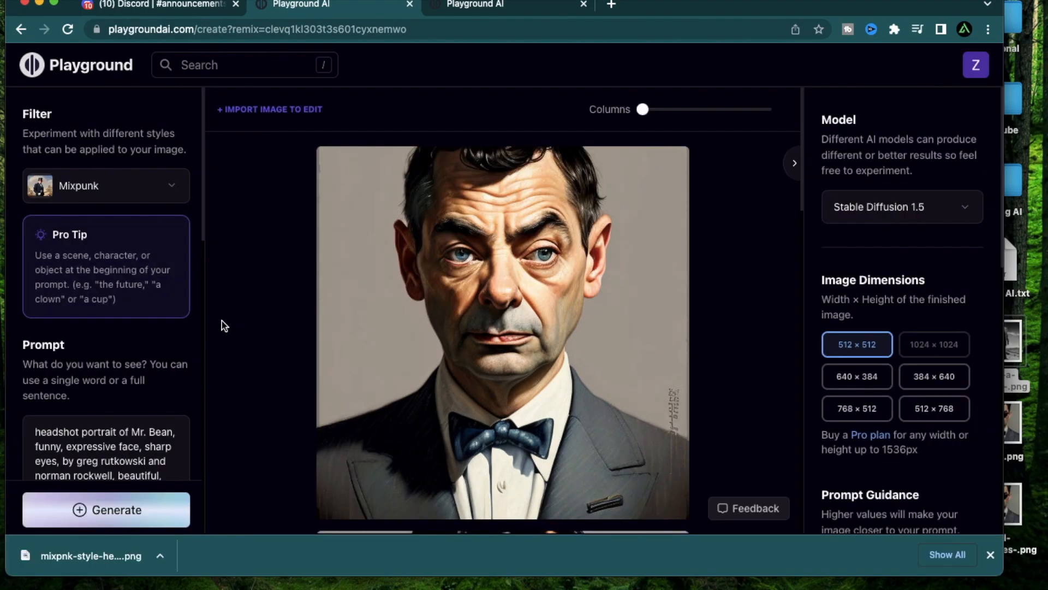
scroll(147, 344, down, 2)
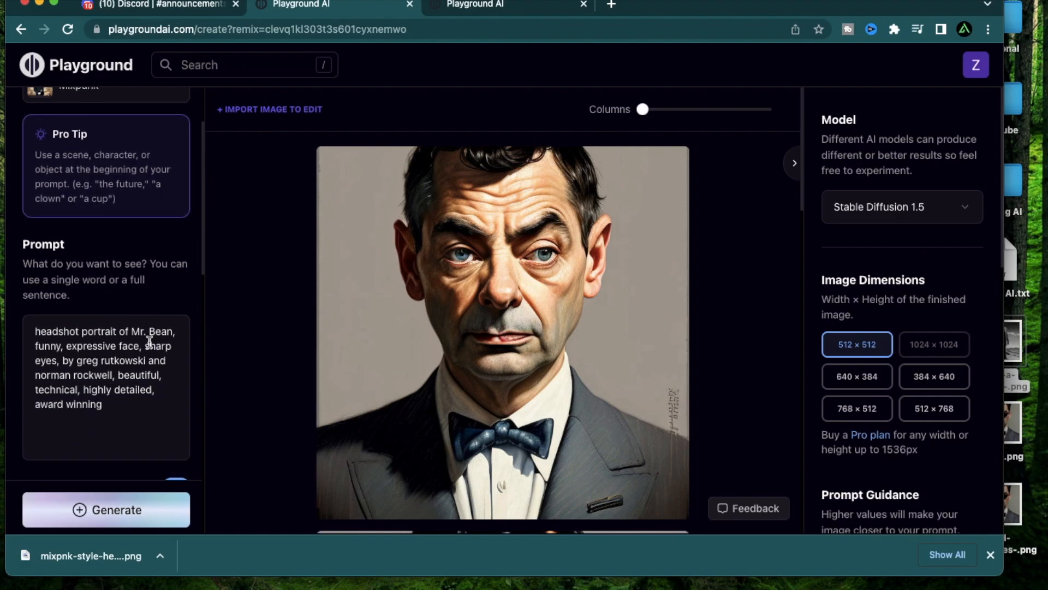
- Prefix the prompt with 'smiling ' to generate a smiling Mixpunk portrait
click(148, 334)
scroll(147, 334, down, 1)
text(smil)
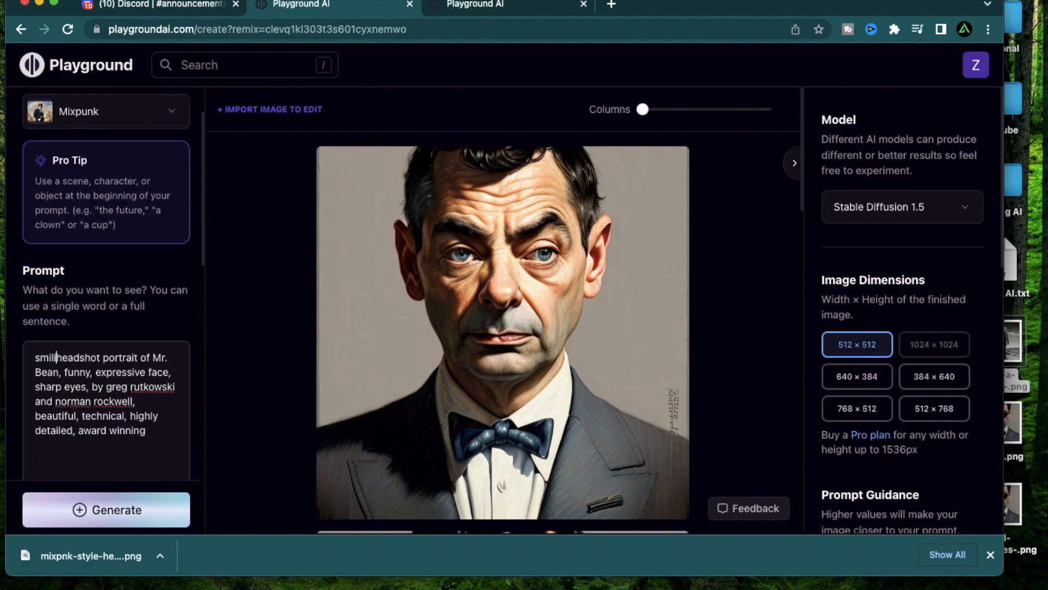
text(ing)
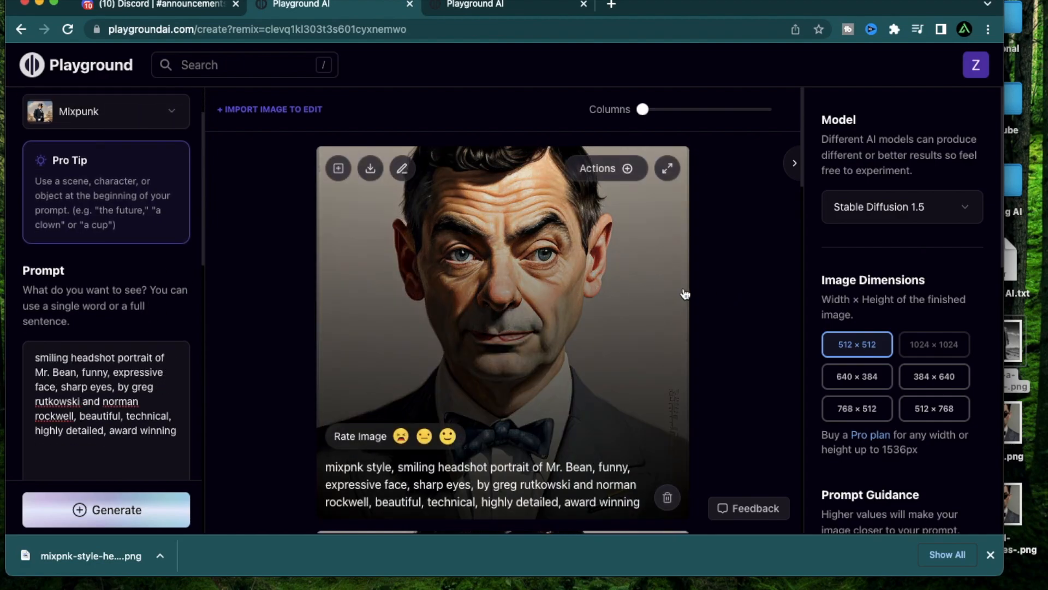
scroll(760, 312, down, 3)
scroll(760, 311, up, 3)
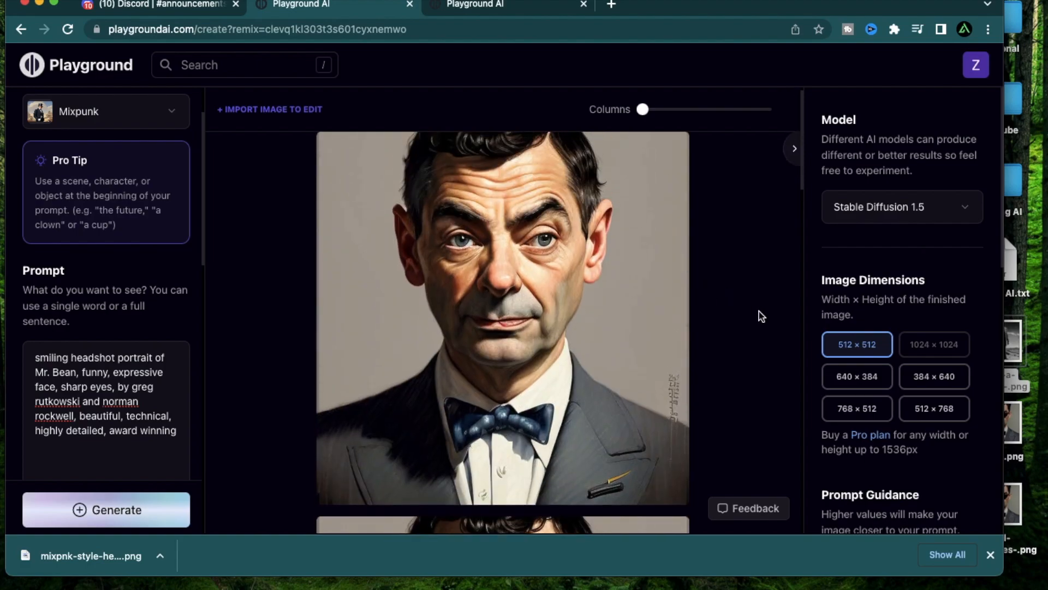
scroll(588, 307, down, 3)
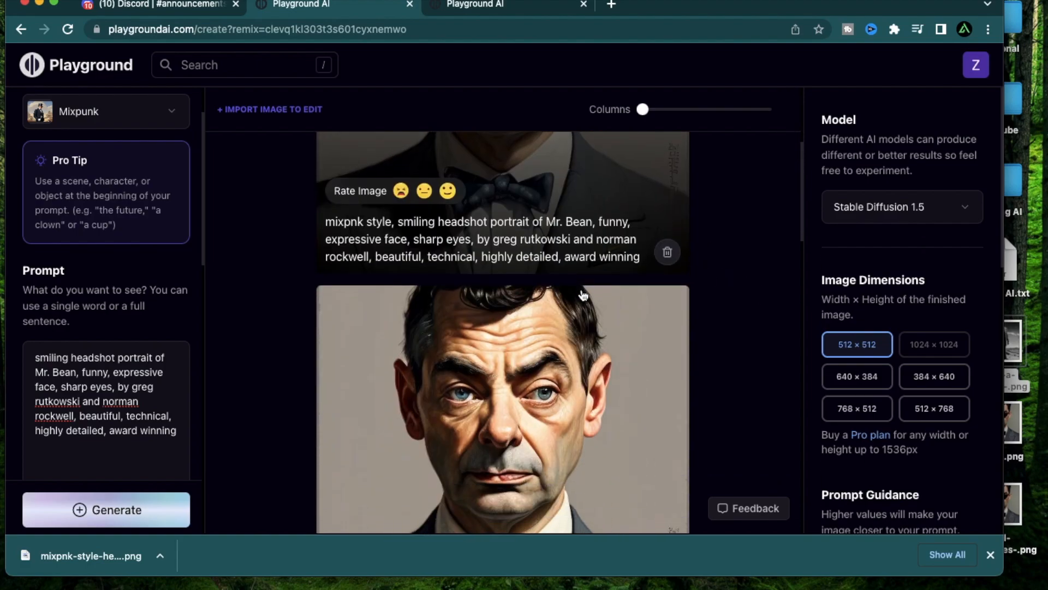
scroll(582, 295, up, 2)
scroll(582, 294, up, 2)
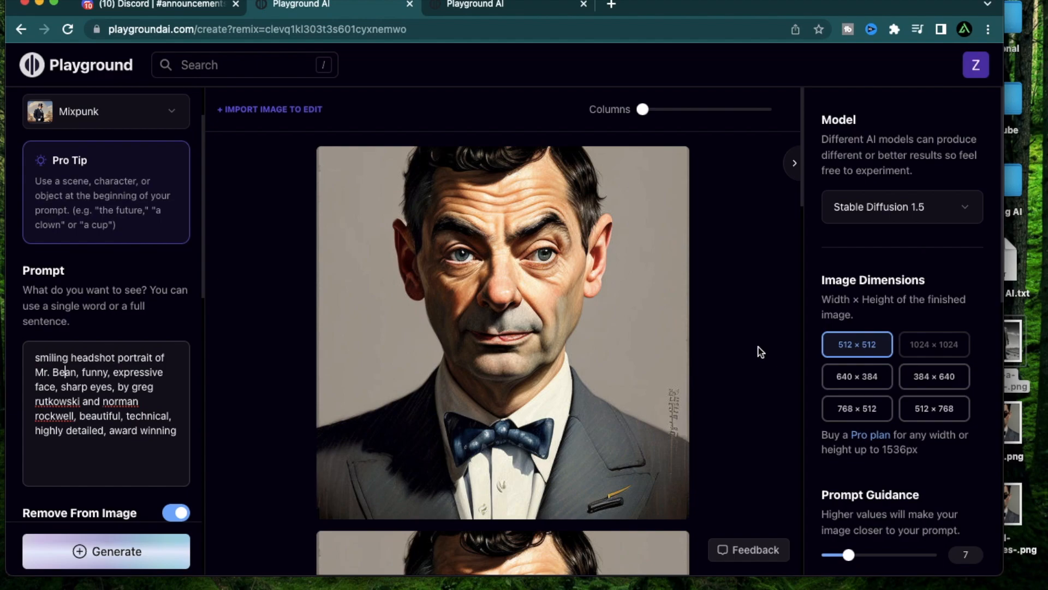
- Replace 'smiling' with 'crying' and generate a crying Mixpunk portrait
double_click(51, 358)
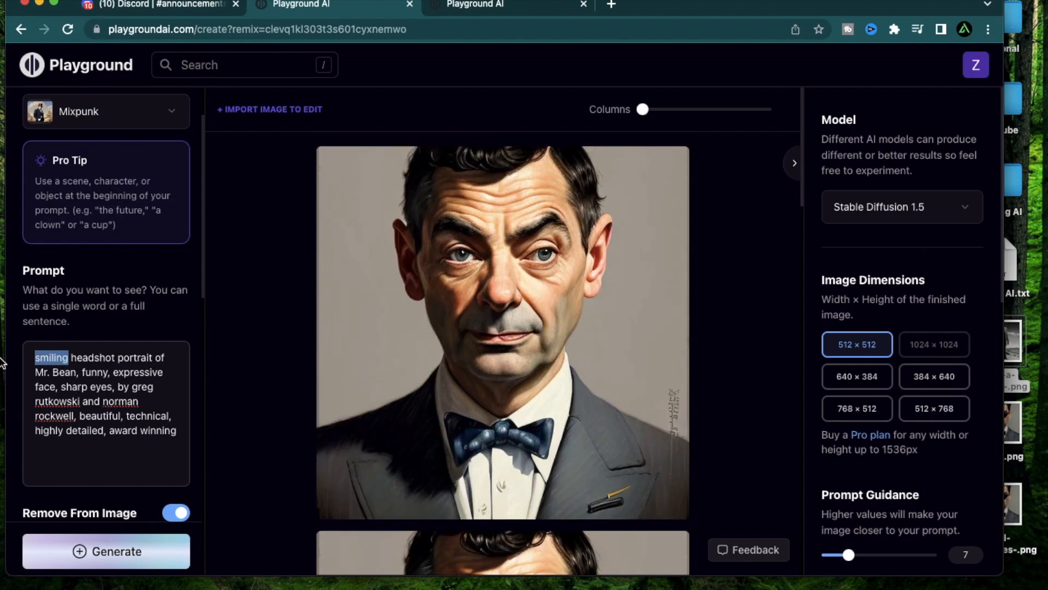
text(crying)
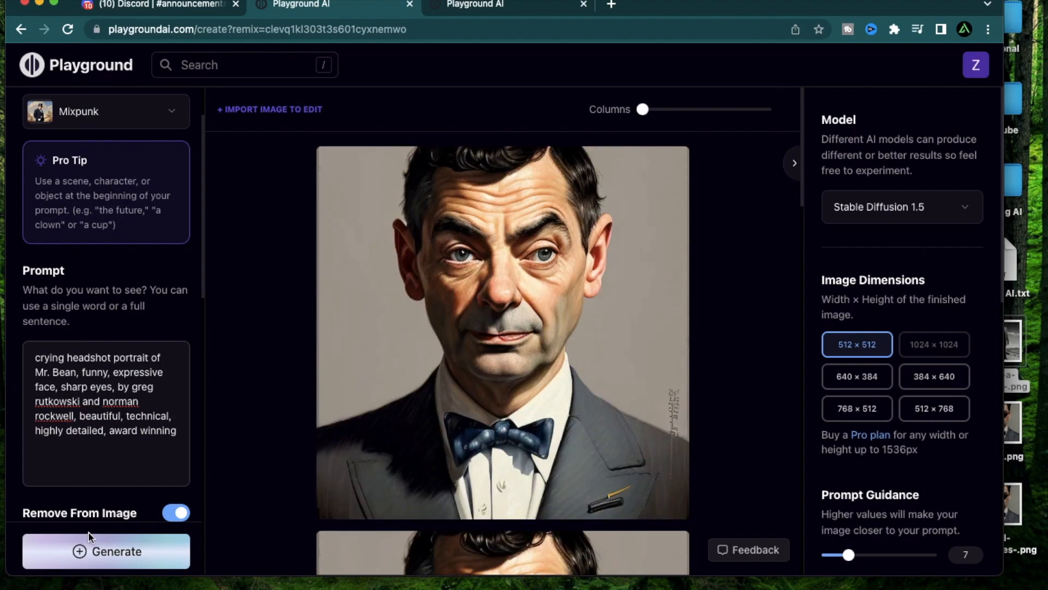
click(89, 536)
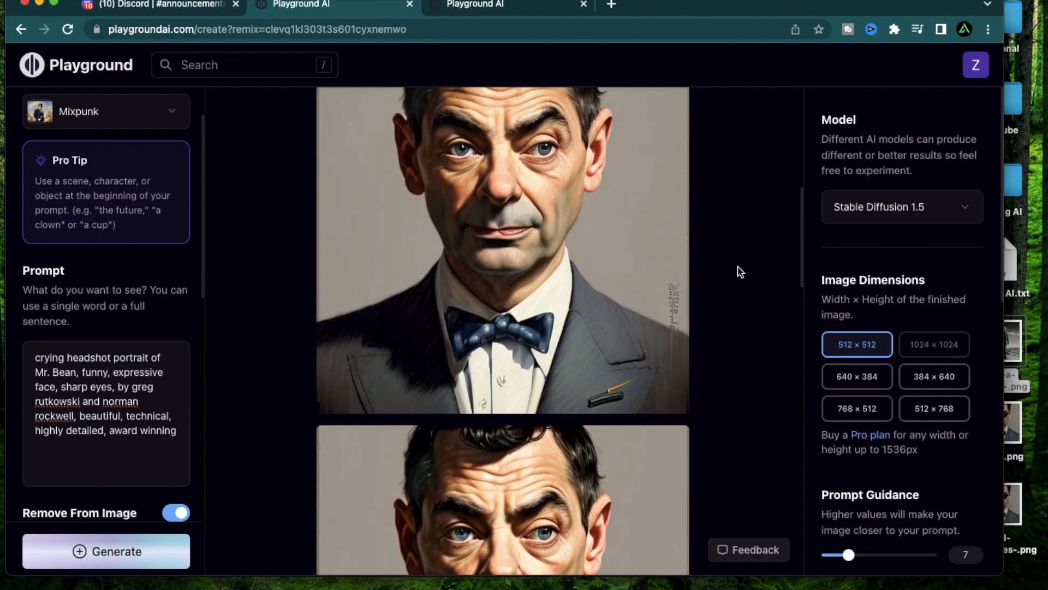
scroll(737, 271, down, 2)
scroll(737, 271, down, 2)
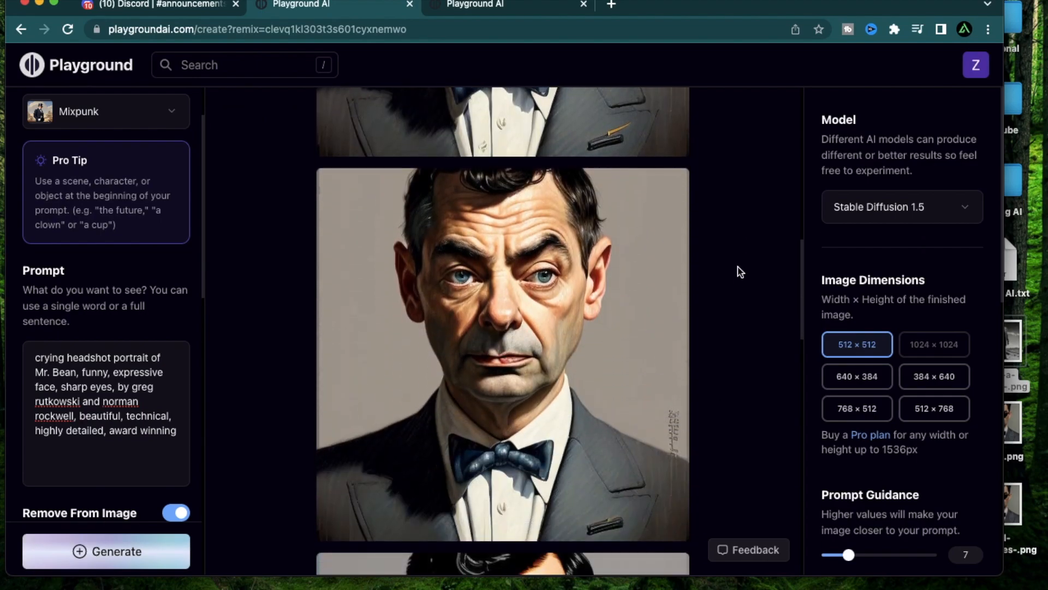
scroll(737, 271, down, 2)
scroll(737, 271, up, 5)
scroll(753, 250, up, 2)
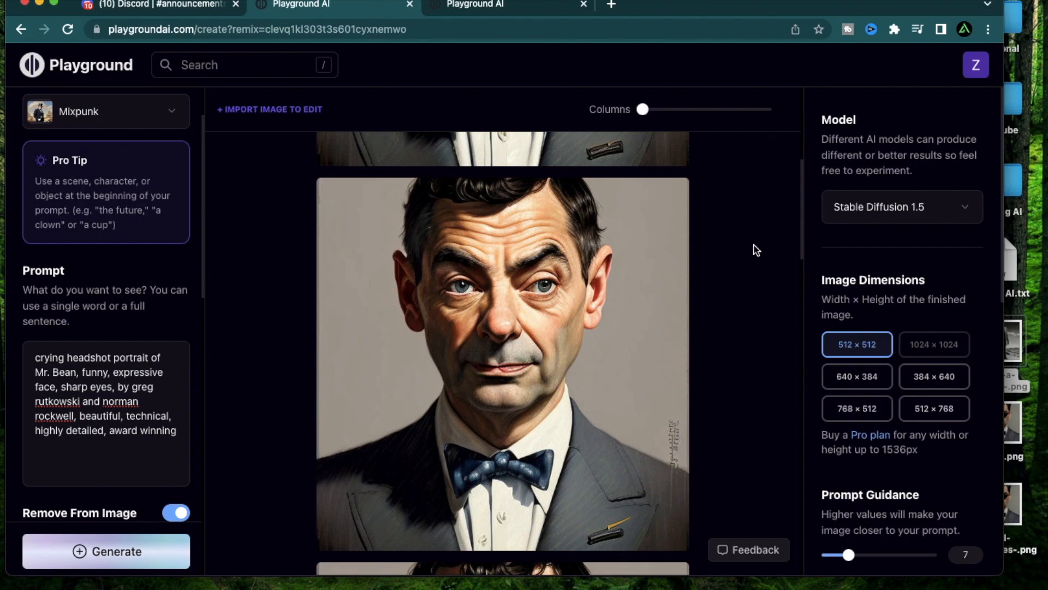
scroll(754, 250, up, 2)
scroll(754, 250, down, 3)
scroll(754, 250, up, 2)
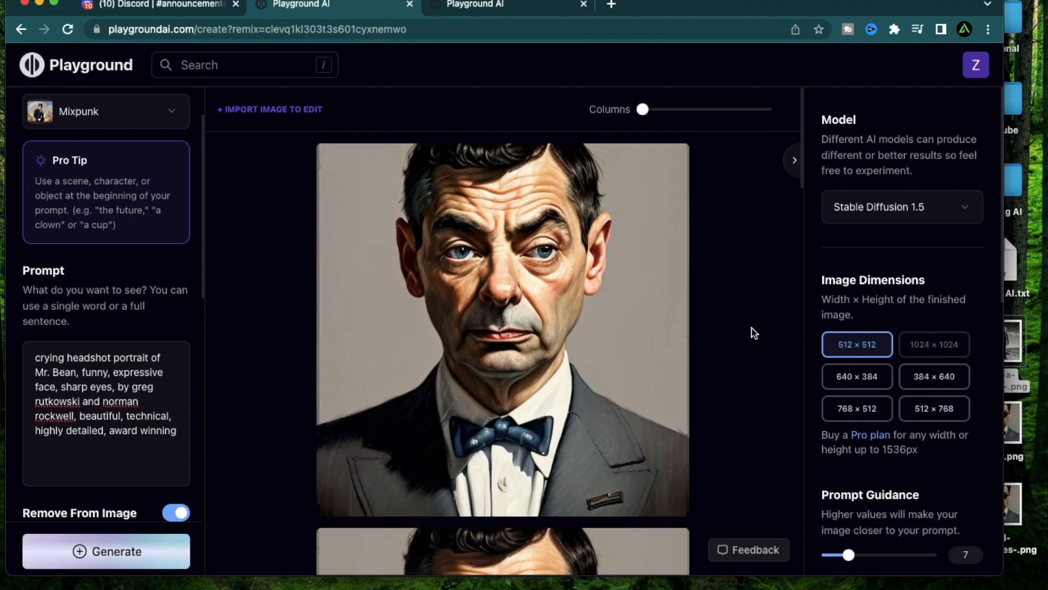
scroll(754, 332, down, 3)
scroll(753, 331, down, 1)
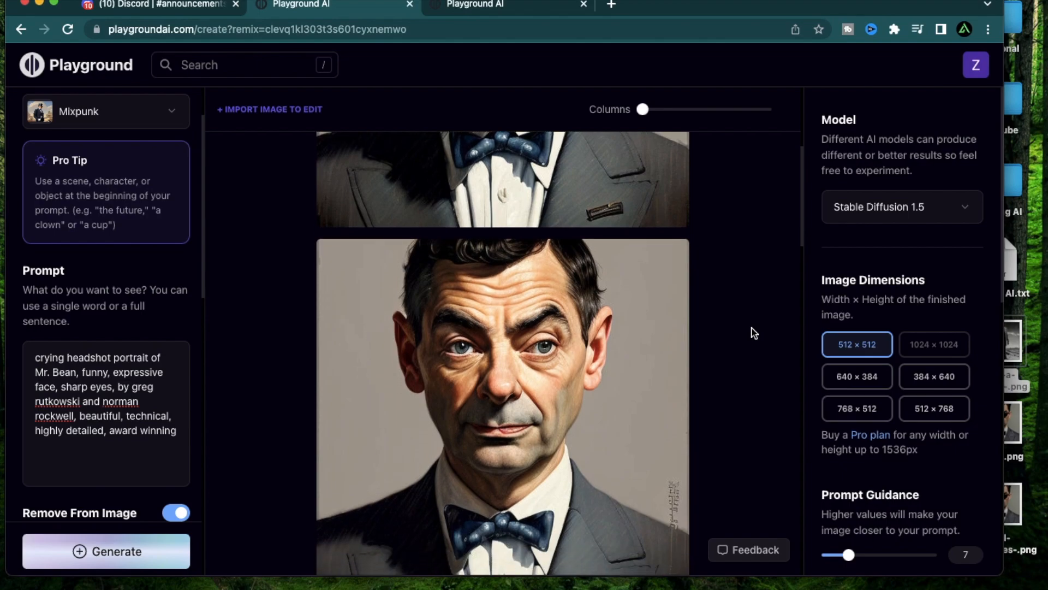
scroll(754, 332, down, 2)
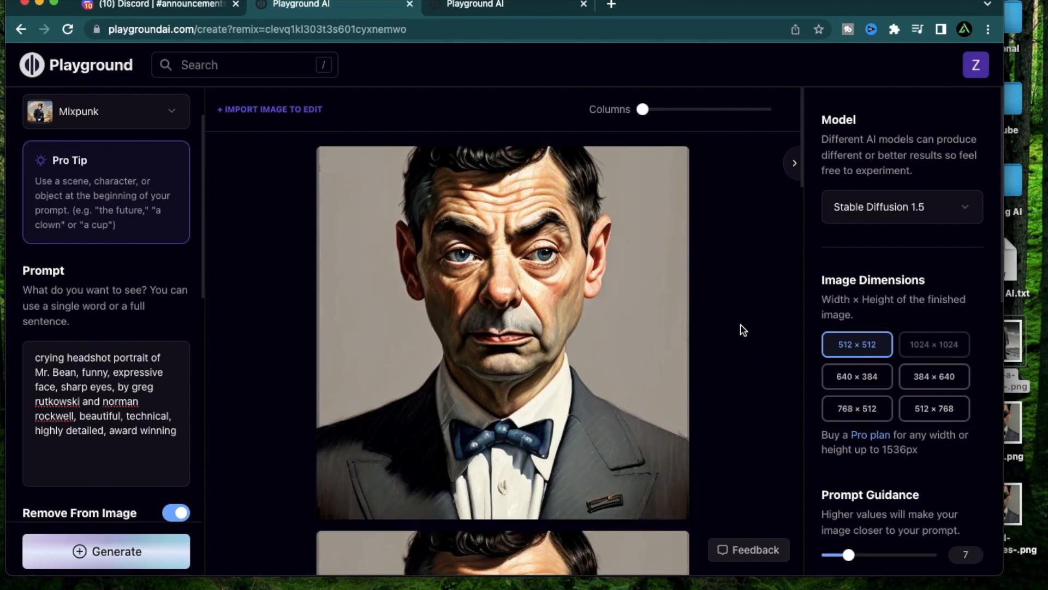
scroll(749, 369, down, 3)
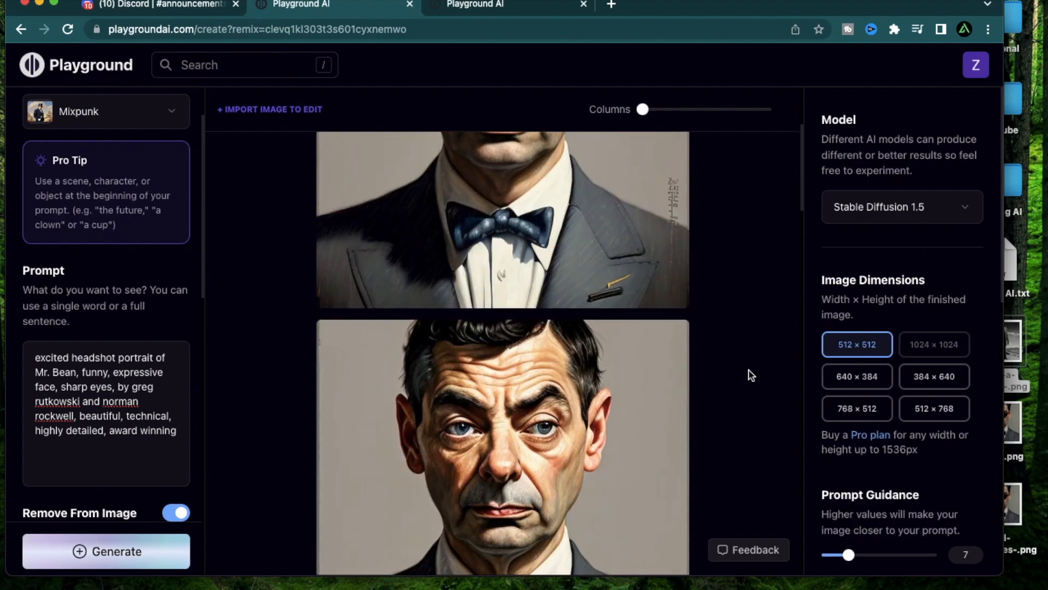
scroll(750, 373, up, 3)
scroll(750, 375, down, 3)
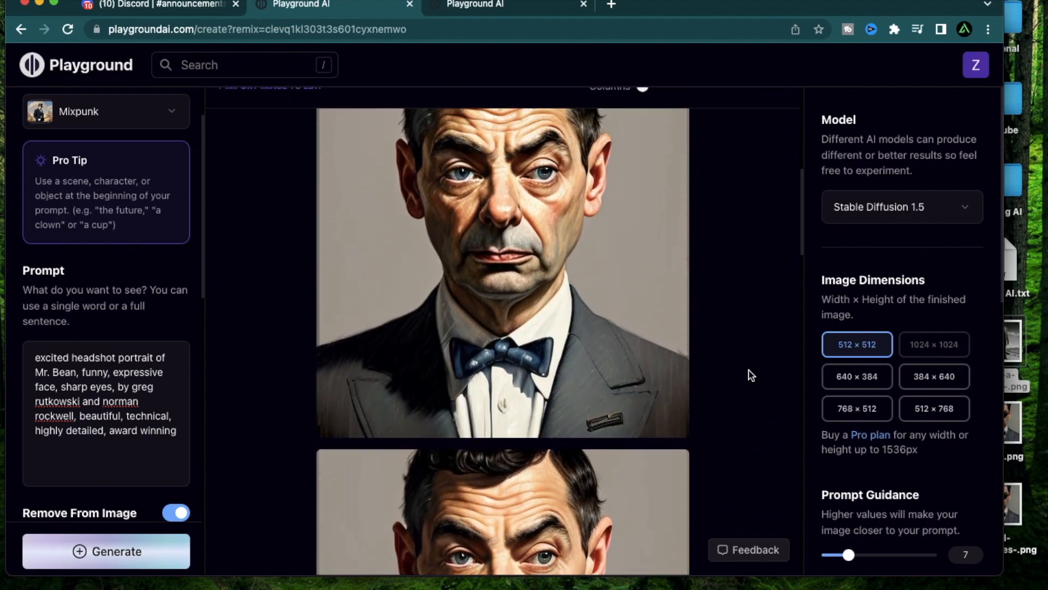
scroll(750, 375, up, 3)
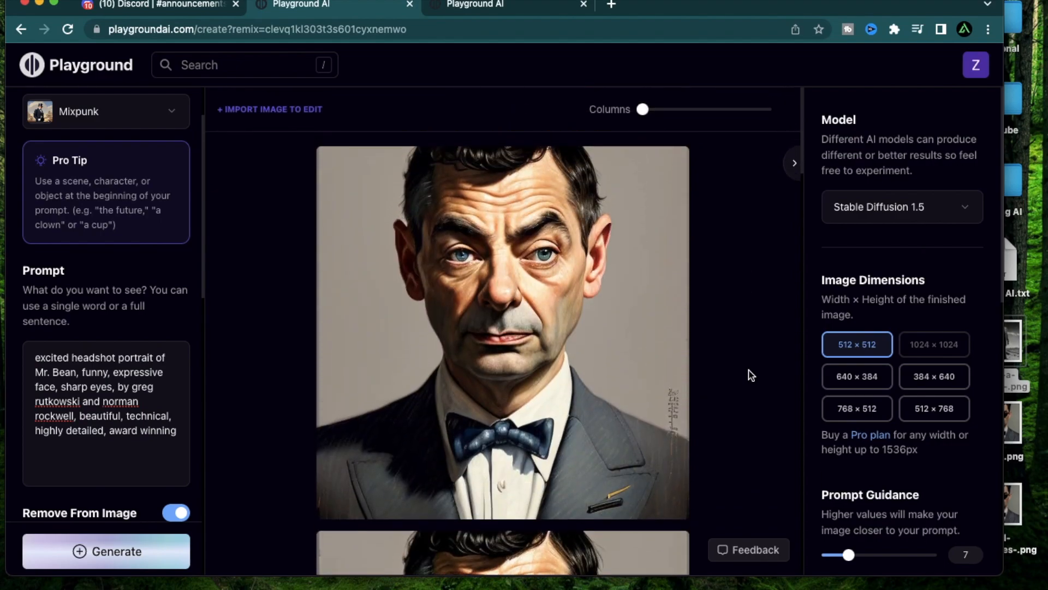